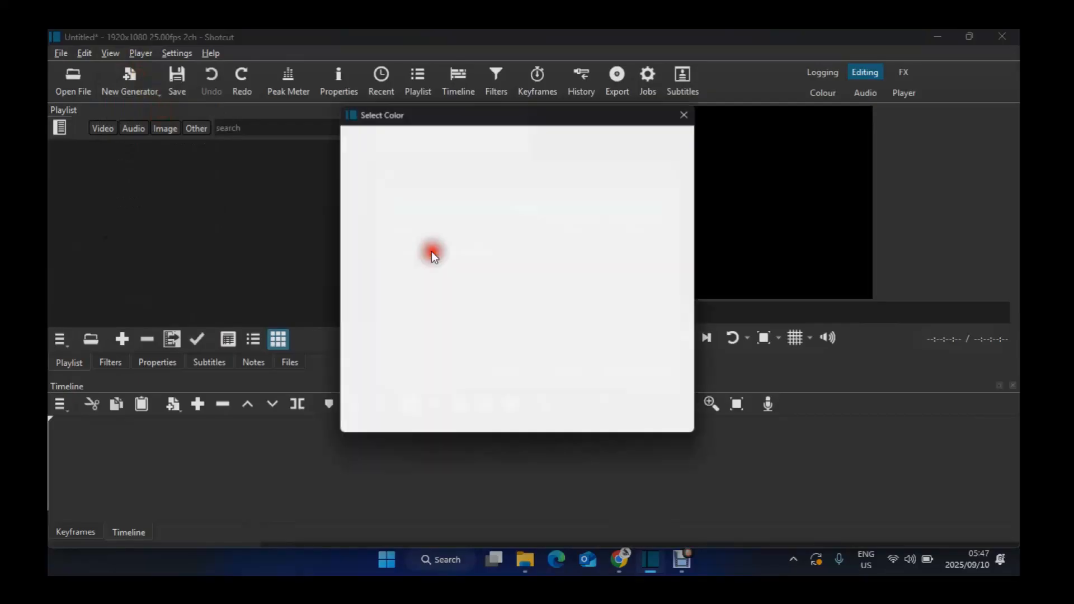
# - Set the colour generator to opaque dark blue #002a7f and add the clip to the timeline
pyautogui.click(391, 187)
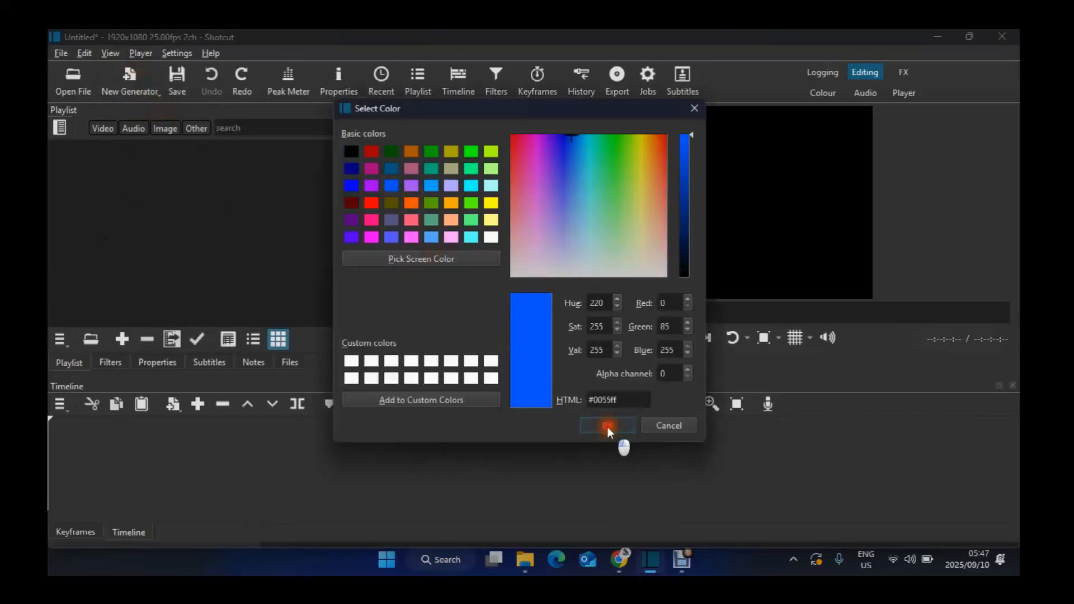
pyautogui.click(606, 426)
pyautogui.click(513, 260)
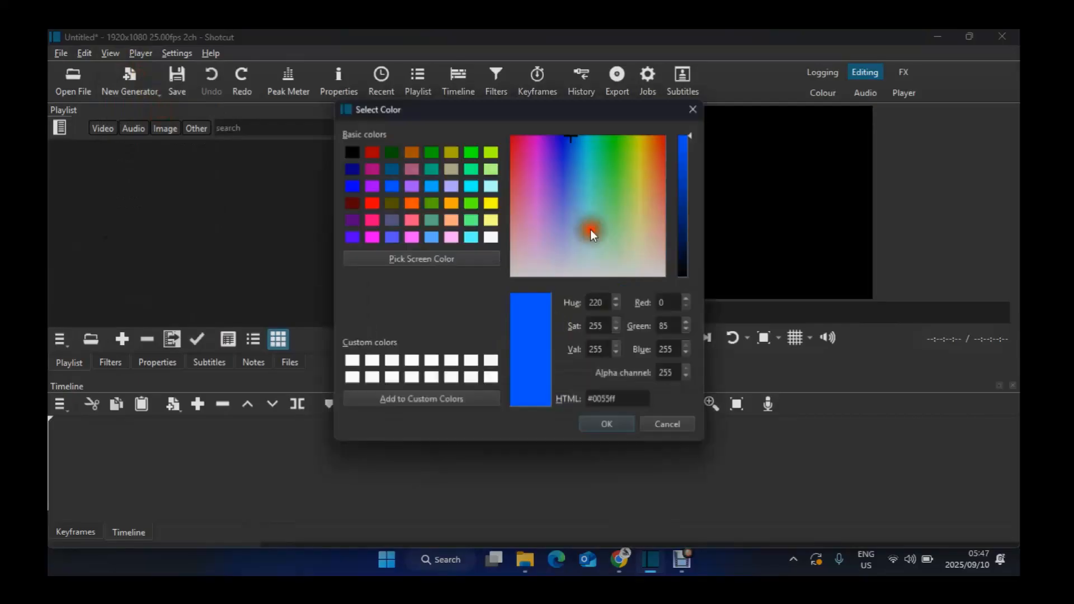
pyautogui.click(686, 207)
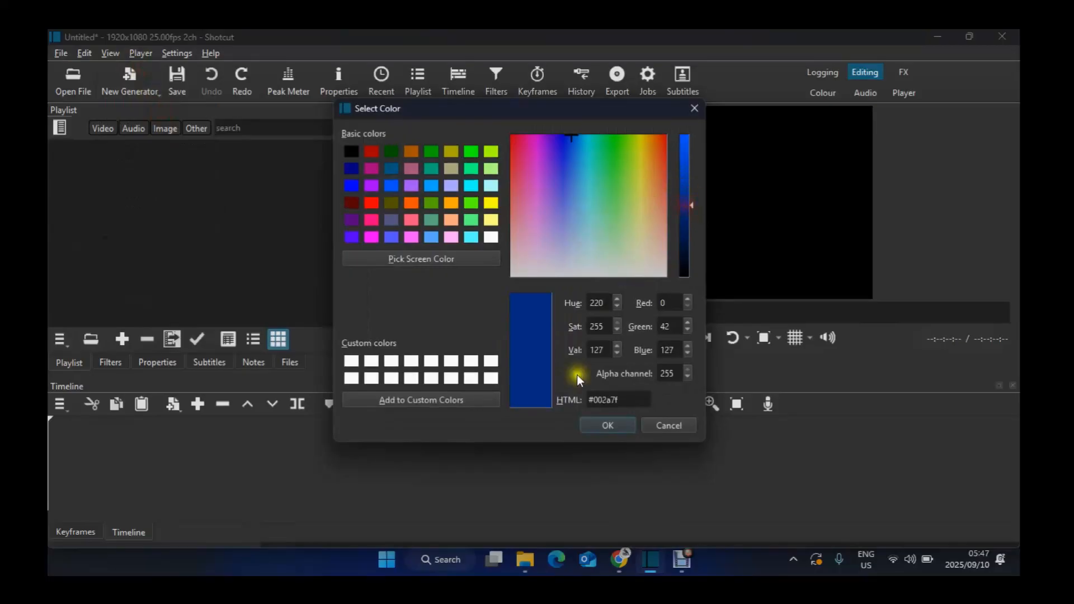
pyautogui.click(598, 425)
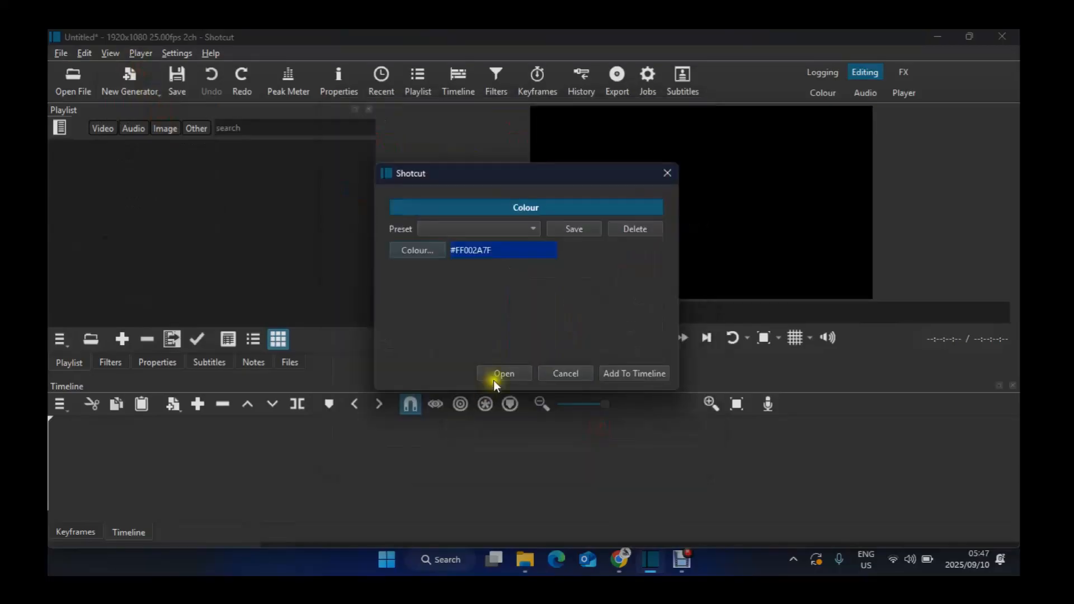
pyautogui.click(612, 374)
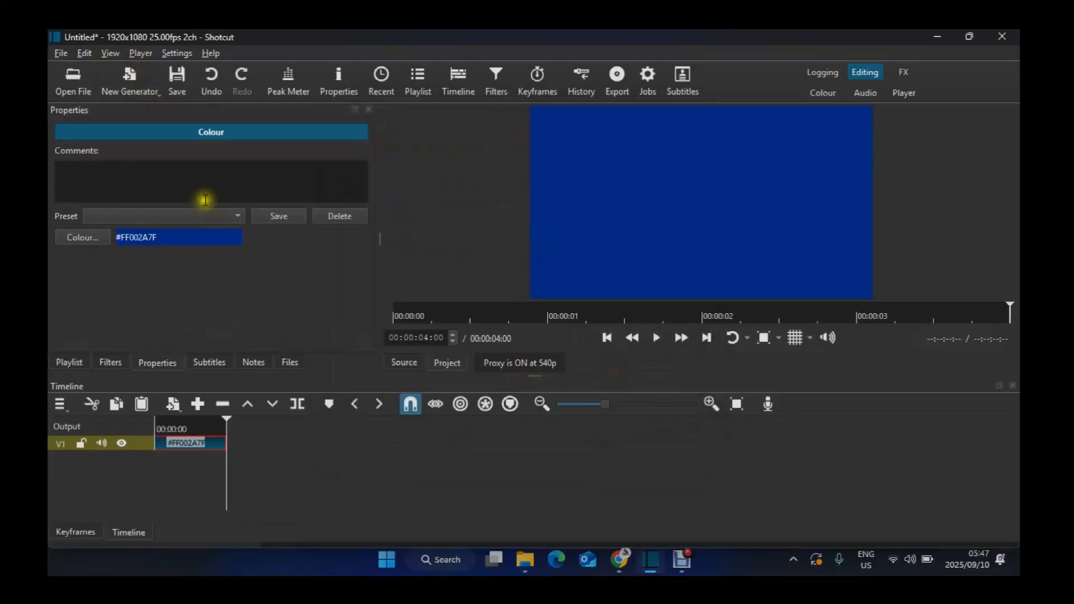
# - Add a Crop: Circle filter to the blue clip with a radius of 19.8% and a transparent surround
pyautogui.click(109, 363)
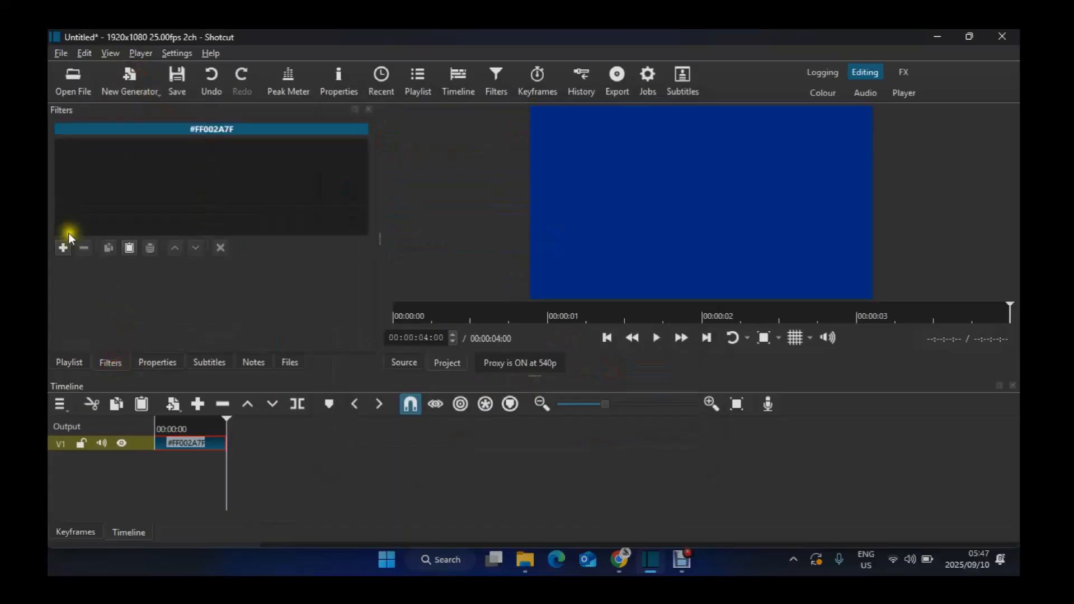
pyautogui.click(64, 248)
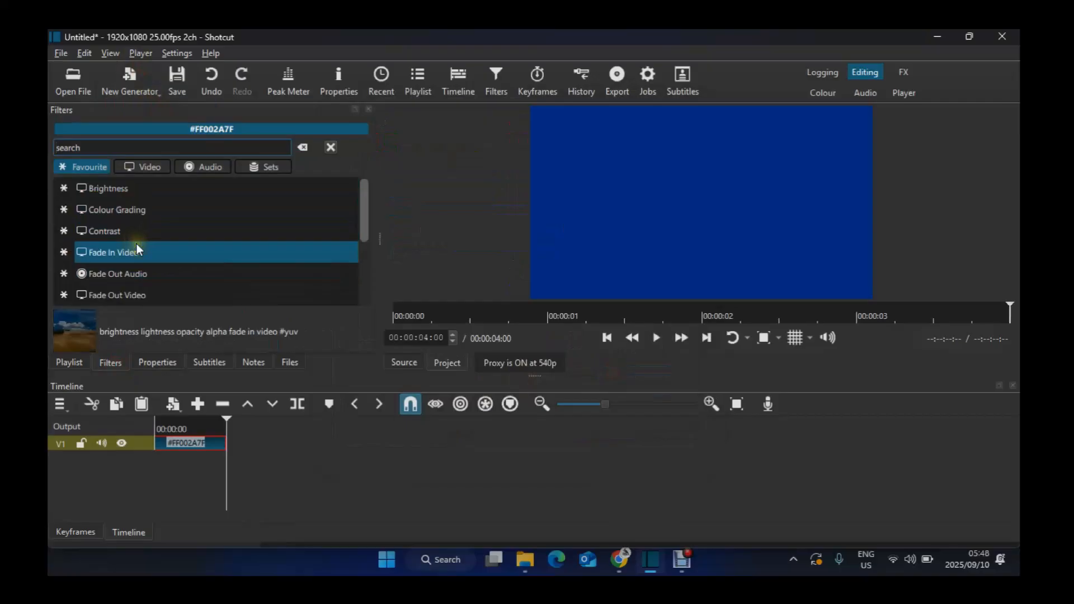
pyautogui.write('cro')
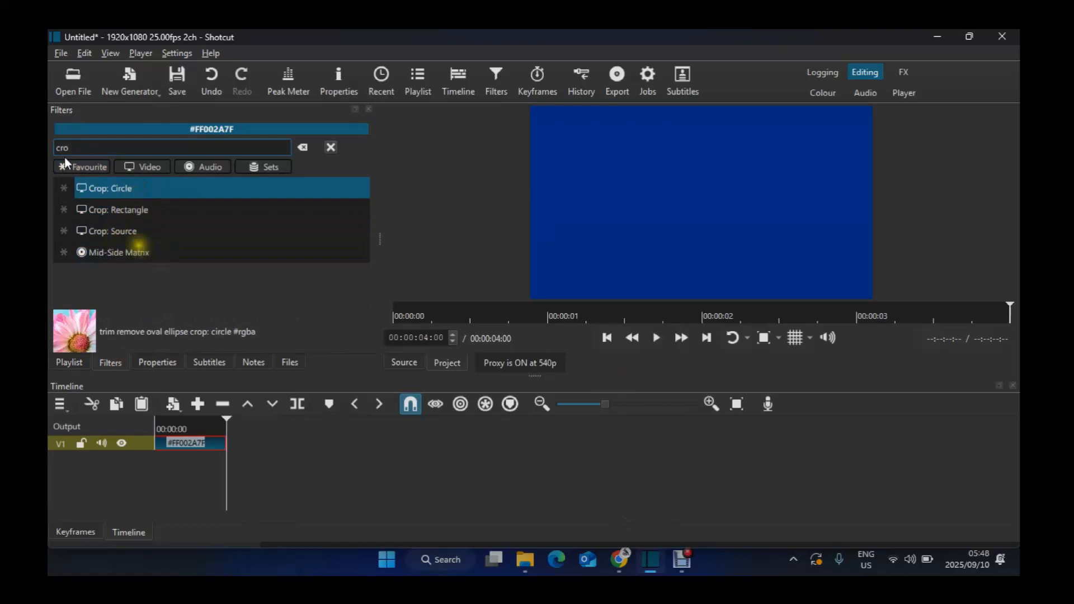
pyautogui.click(137, 190)
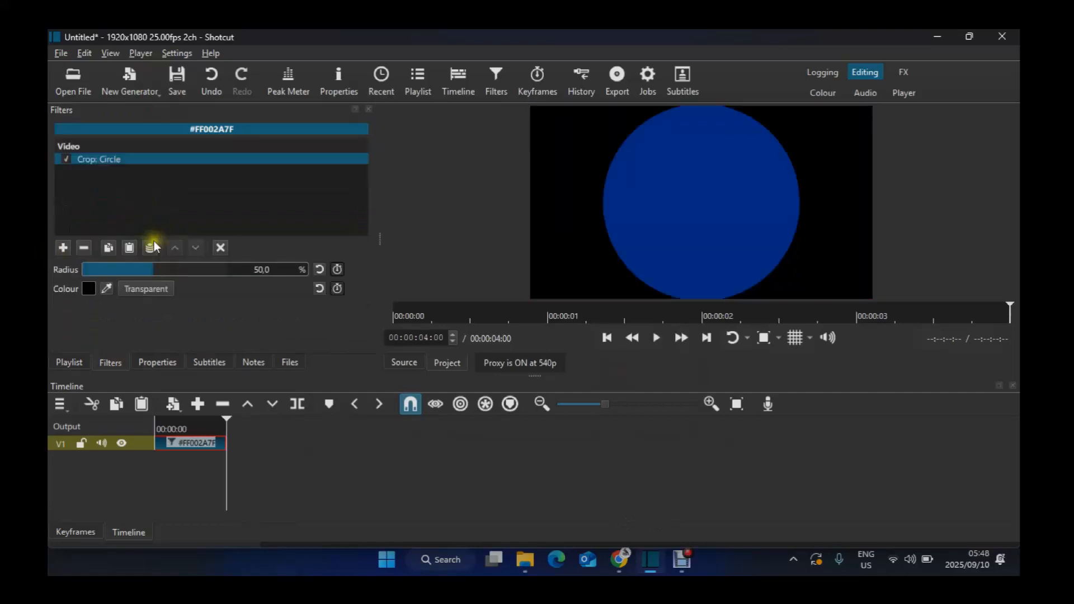
pyautogui.moveTo(129, 270); pyautogui.dragTo(113, 270)
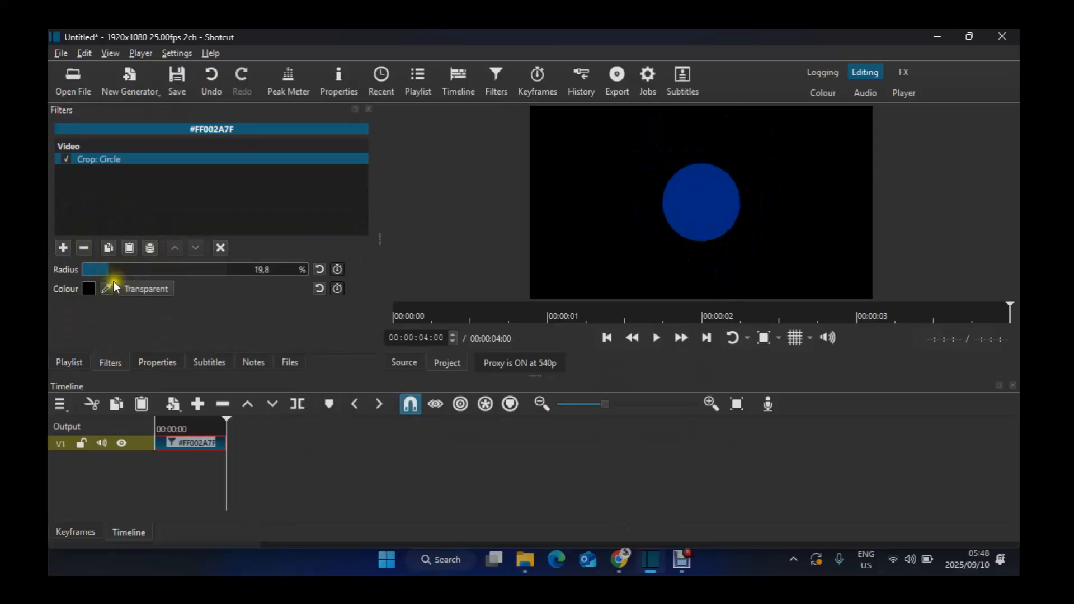
pyautogui.click(144, 291)
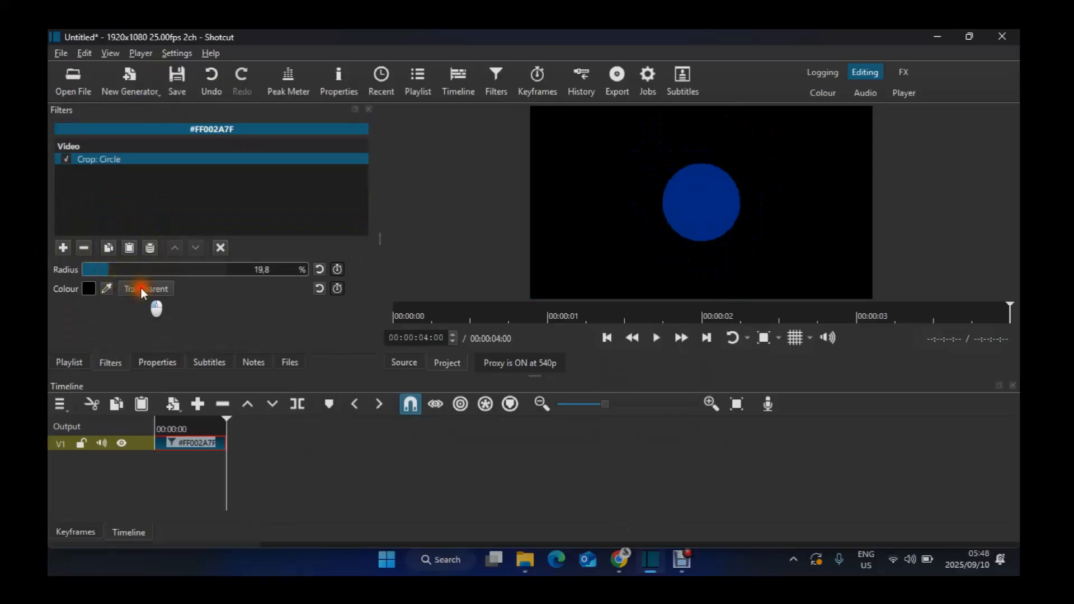
# - Add a Text: Simple filter to the blue circle clip
pyautogui.click(62, 247)
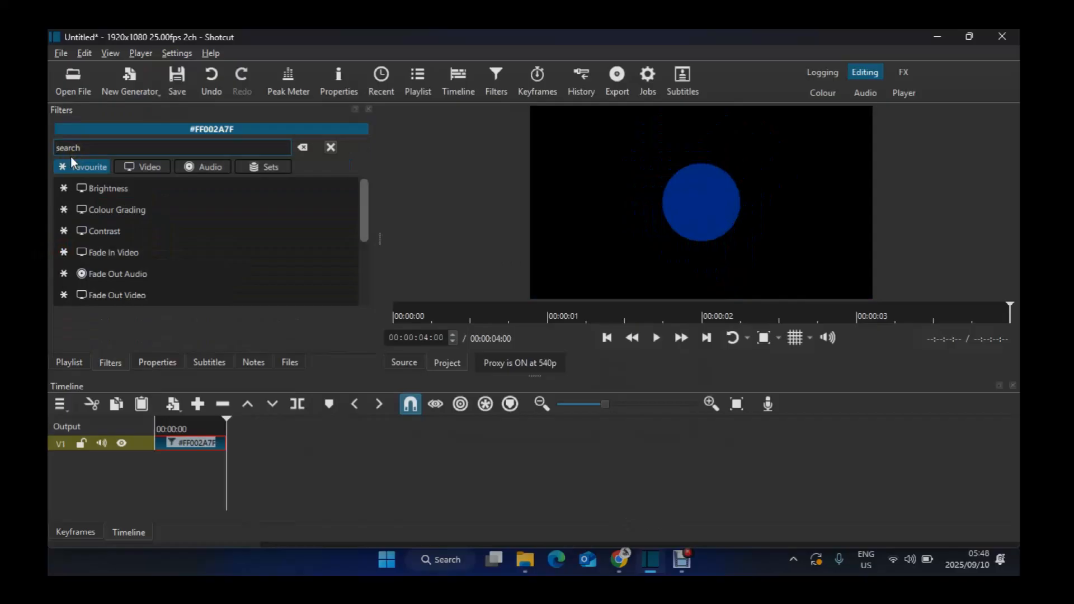
pyautogui.write('text')
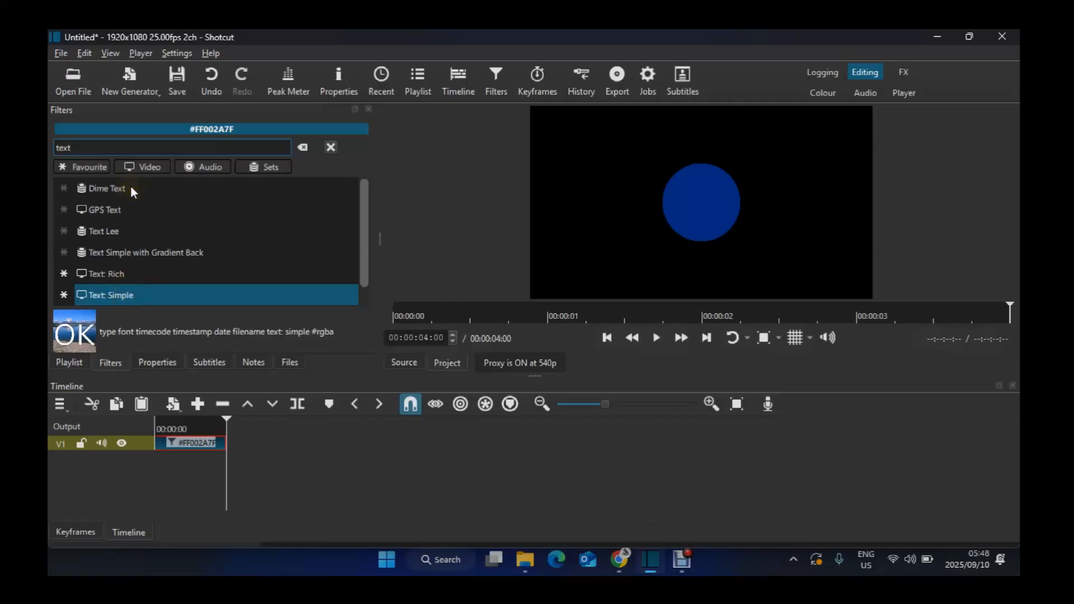
pyautogui.press('Return')
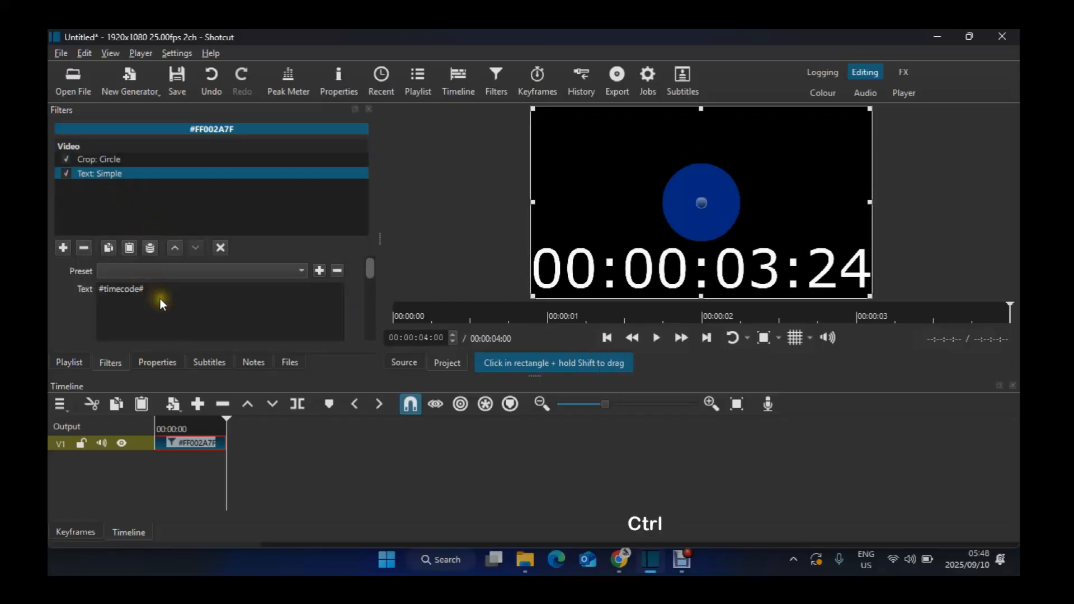
pyautogui.hotkey('ctrl', 'a')
pyautogui.press('capslock')
pyautogui.write('STE')
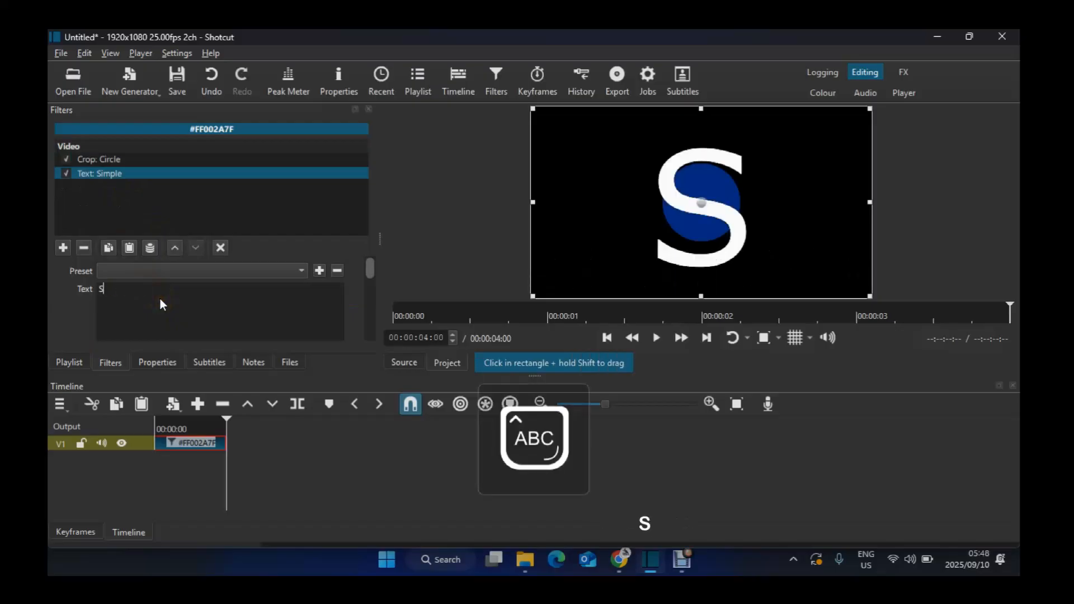
pyautogui.hotkey('ctrl', 'v')
pyautogui.press('BackSpace')
# - Replace the entire content of the text filter with "STEP 1"
pyautogui.hotkey('ctrl', 'a')
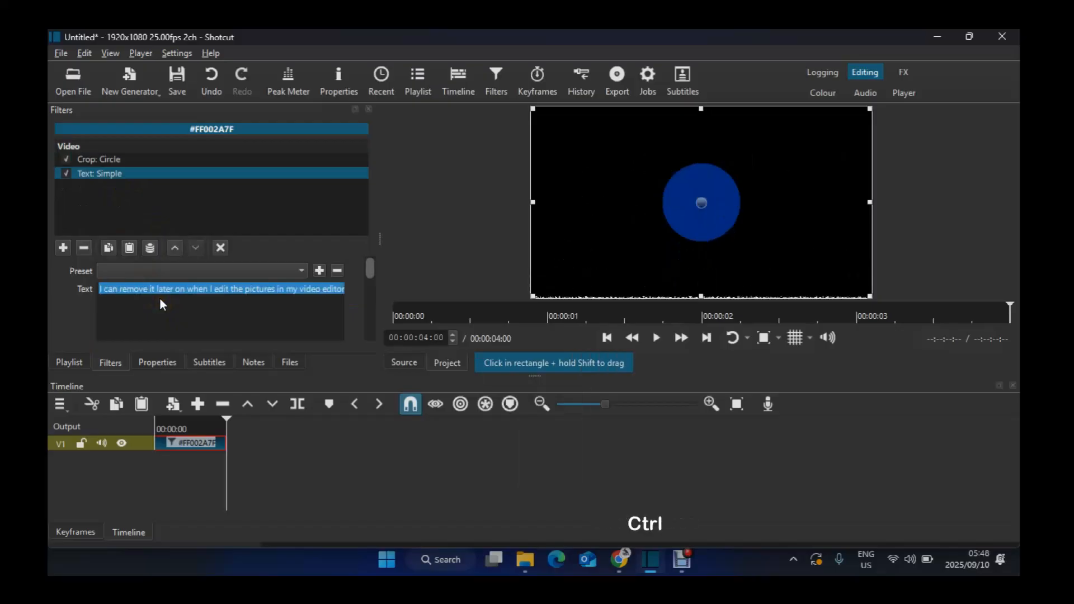
pyautogui.hotkey('ctrl', 'BackSpace')
pyautogui.press('capslock')
pyautogui.write('STEP ')
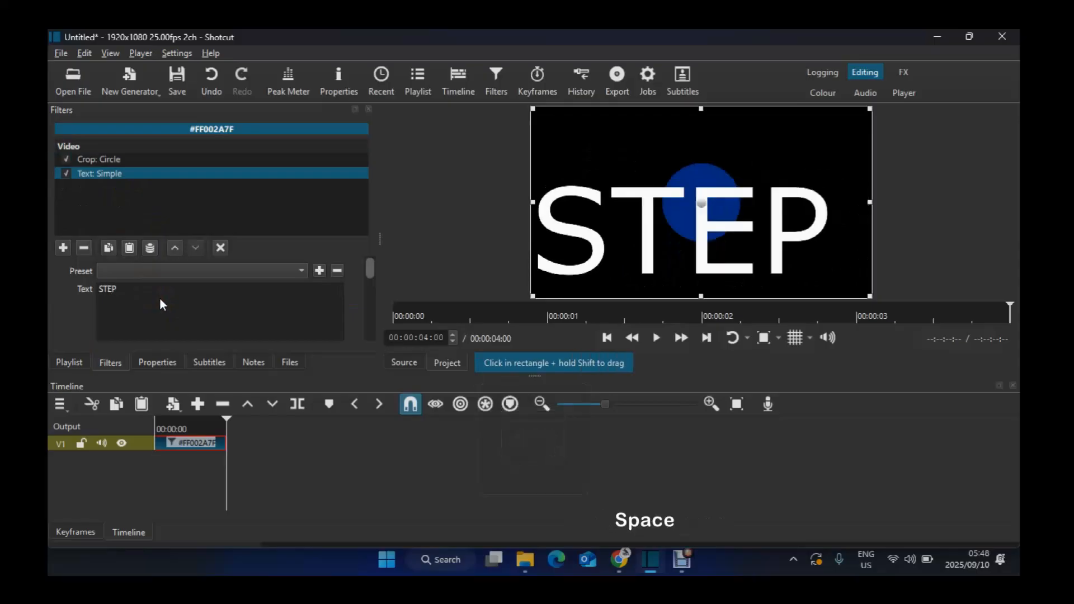
pyautogui.write('1')
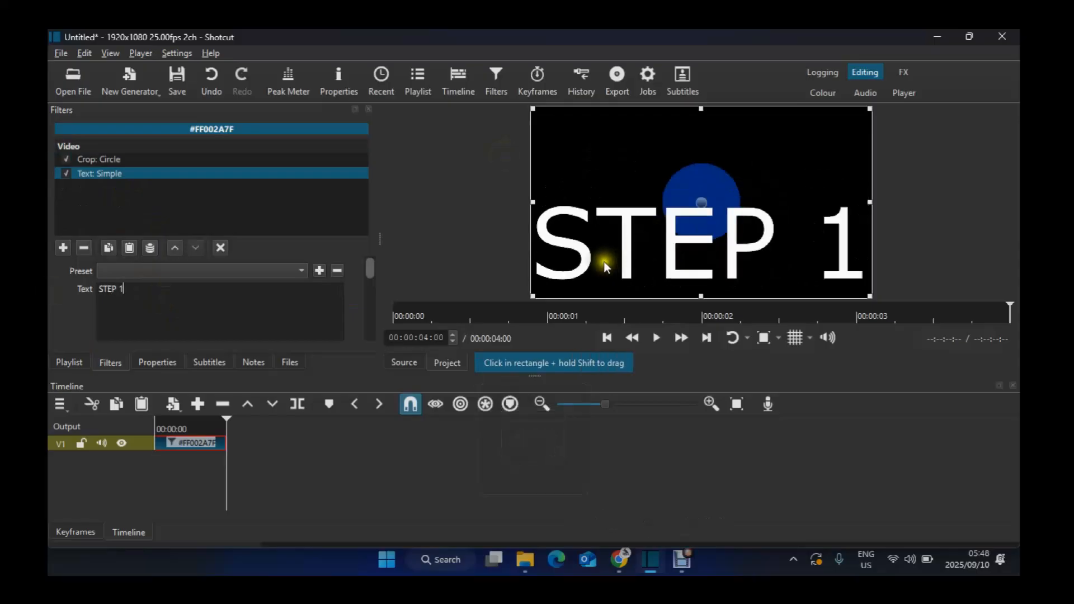
# - Set the font of the STEP 1 text to Verdana Bold, size 48
pyautogui.moveTo(373, 273); pyautogui.dragTo(374, 297)
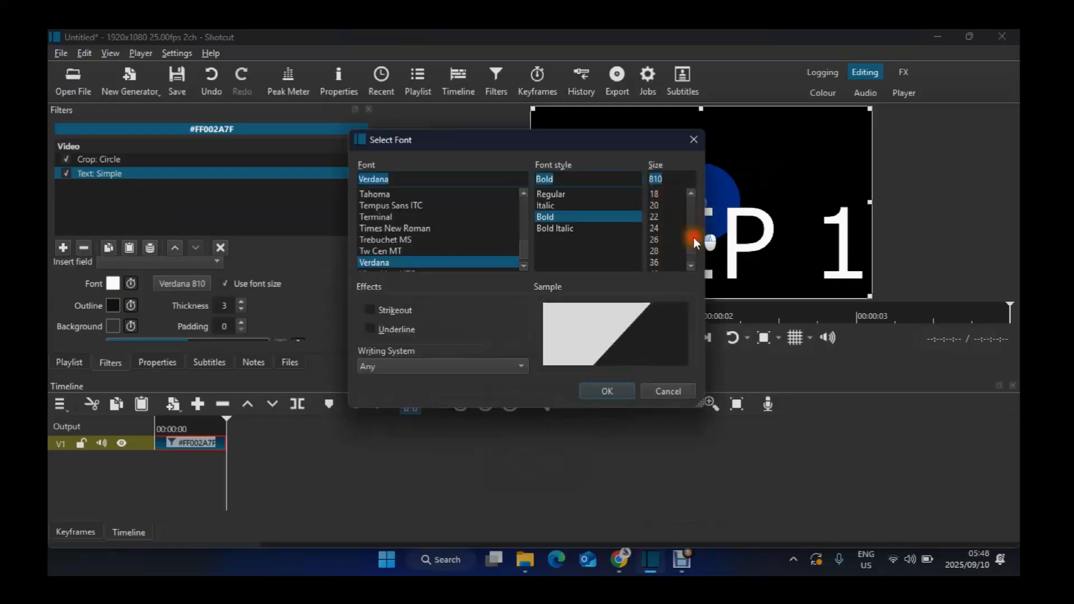
pyautogui.scroll(-2, 672, 242)
pyautogui.click(657, 250)
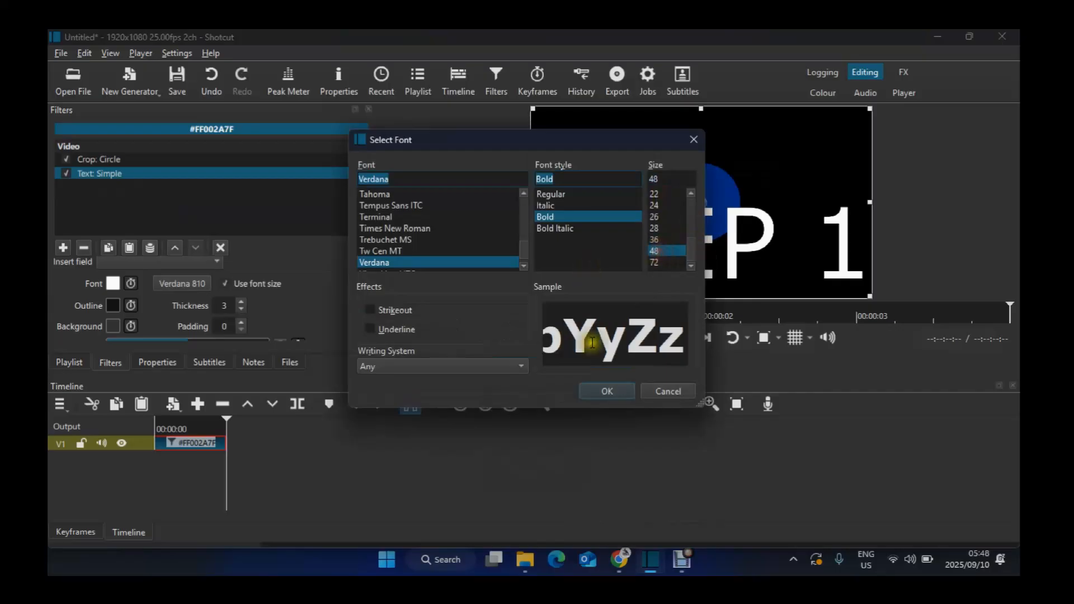
pyautogui.click(605, 394)
pyautogui.click(606, 389)
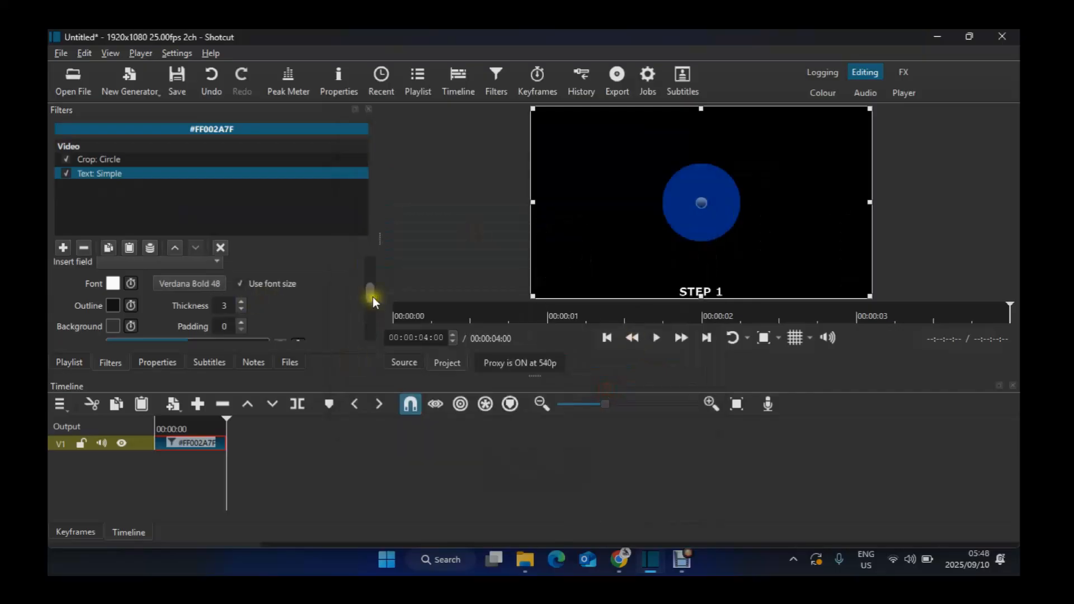
# - Centre the STEP 1 text inside the circle by setting its vertical fit to Middle
pyautogui.moveTo(370, 292); pyautogui.dragTo(371, 335)
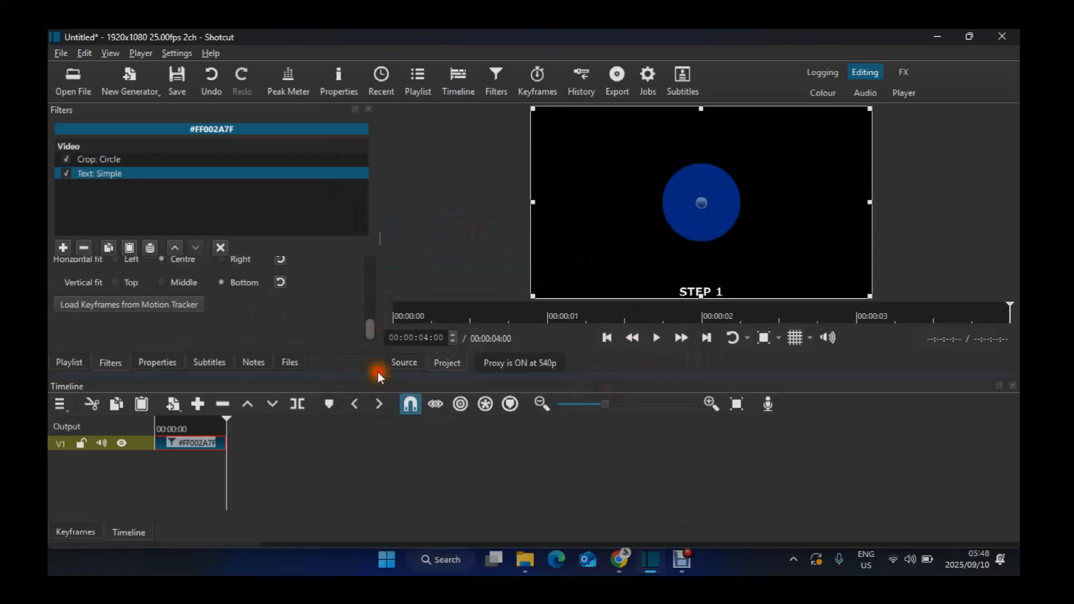
pyautogui.click(180, 282)
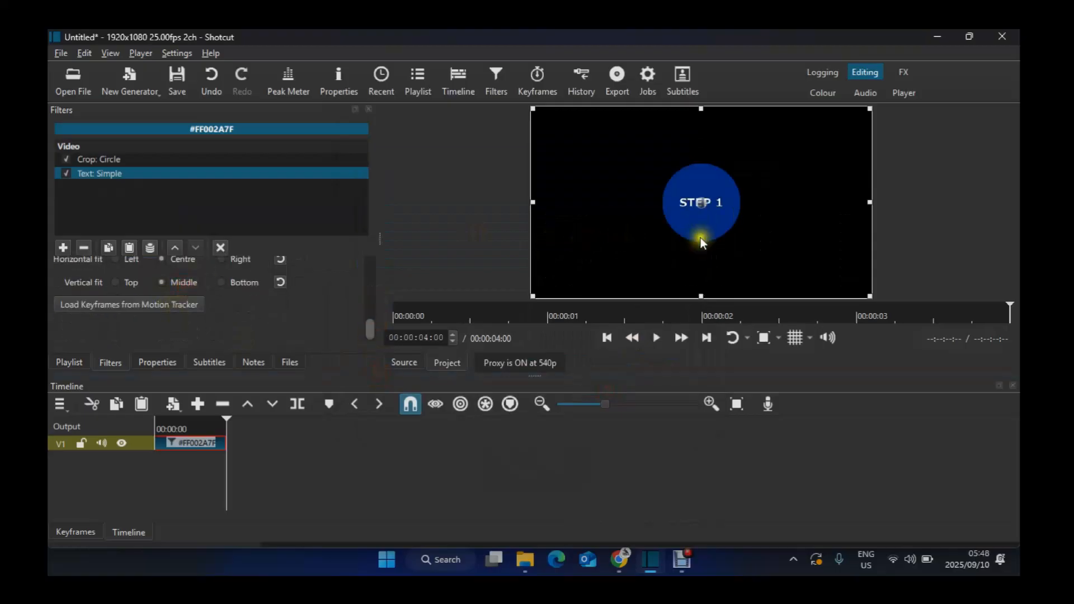
pyautogui.click(467, 201)
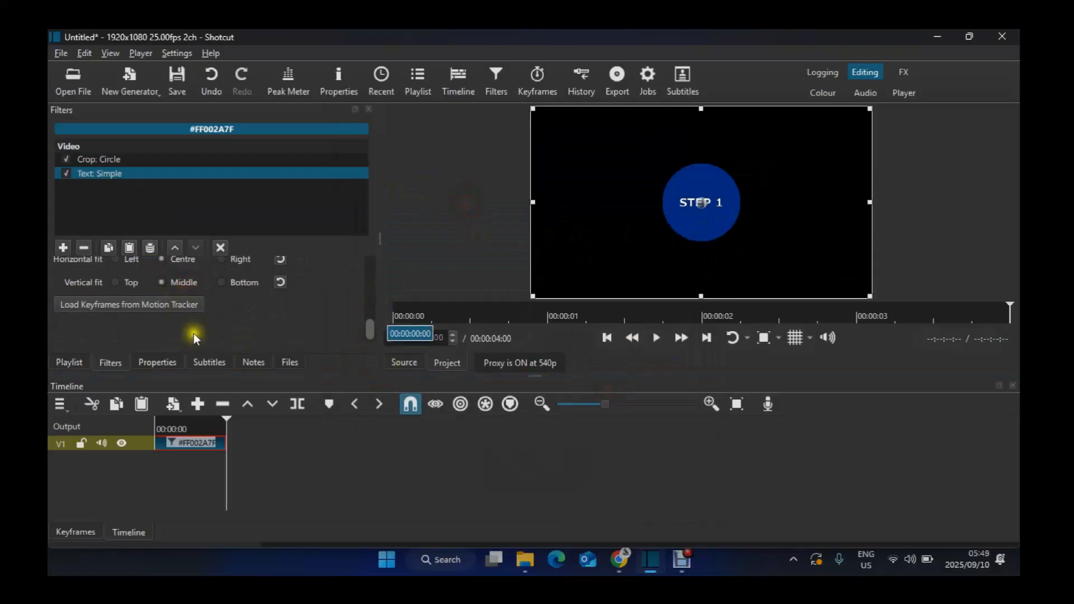
# - Add three empty video tracks, V2 to V4, above V1 in the timeline
pyautogui.click(74, 363)
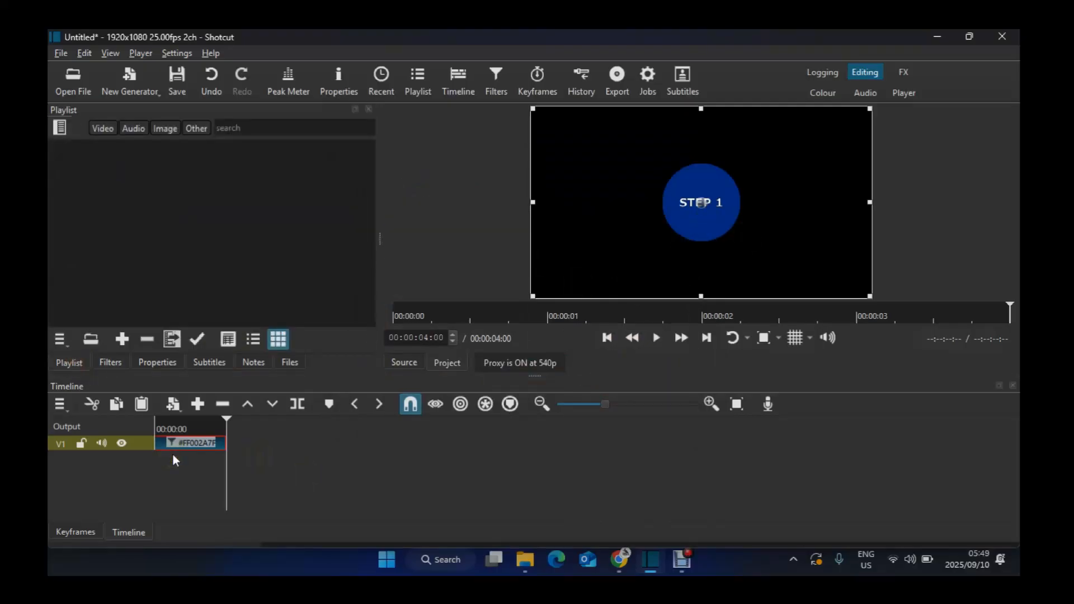
pyautogui.hotkey('ctrl', 'i')
pyautogui.hotkey('ctrl', 'i')
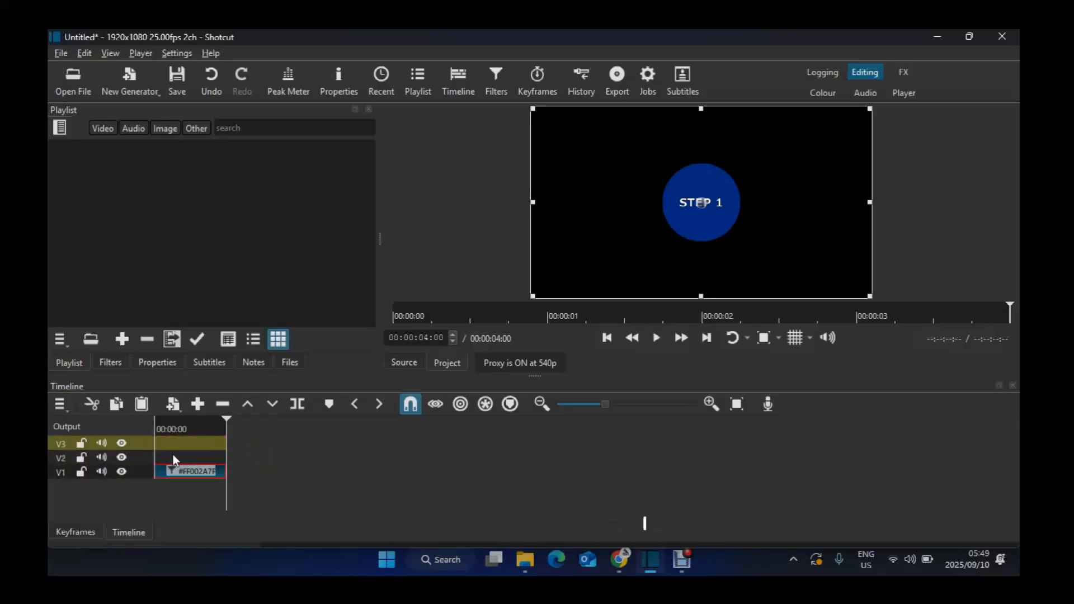
pyautogui.hotkey('ctrl', 'i')
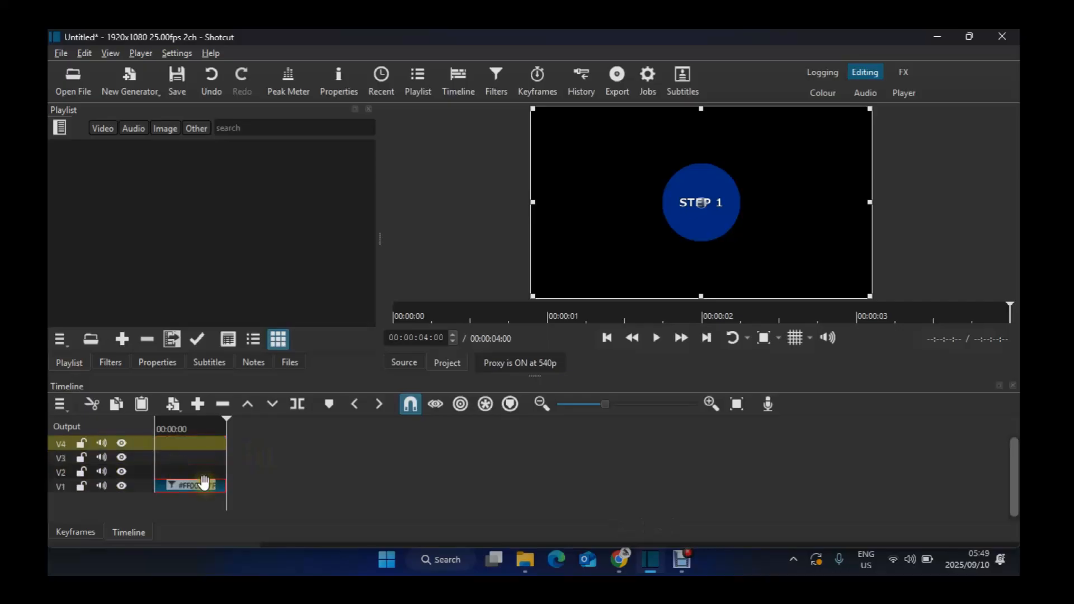
# - Add a Size, Position & Rotate filter to the circle clip on V1
pyautogui.click(204, 484)
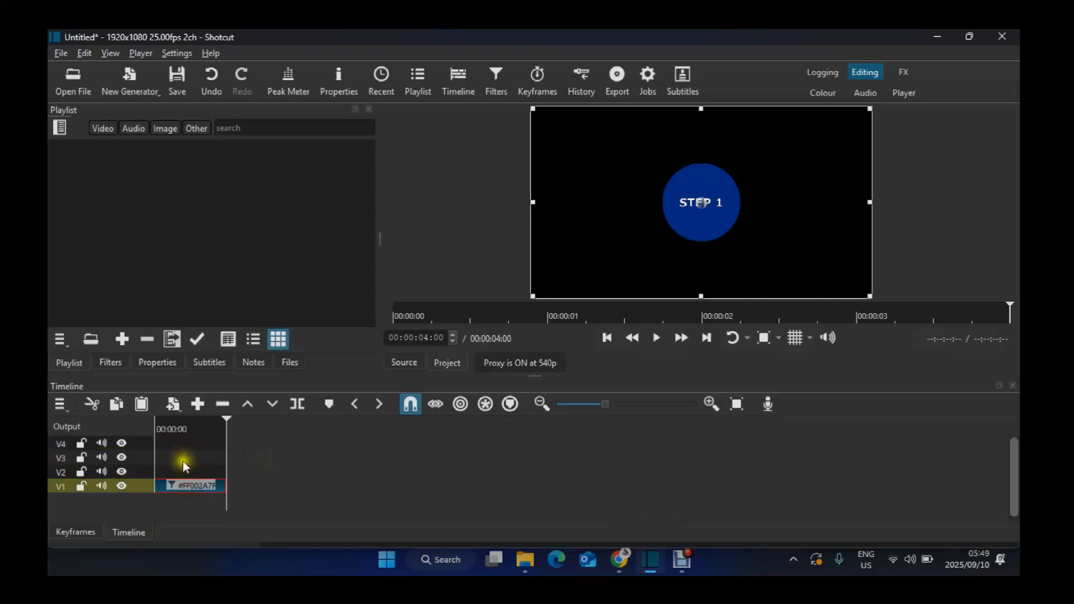
pyautogui.click(109, 362)
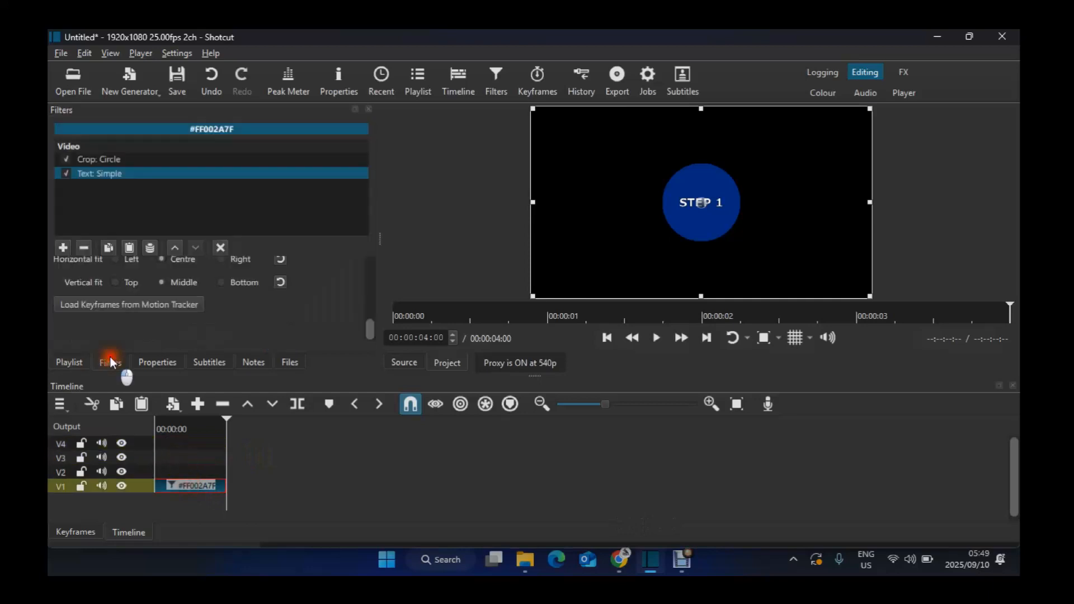
pyautogui.click(66, 248)
pyautogui.write('PO')
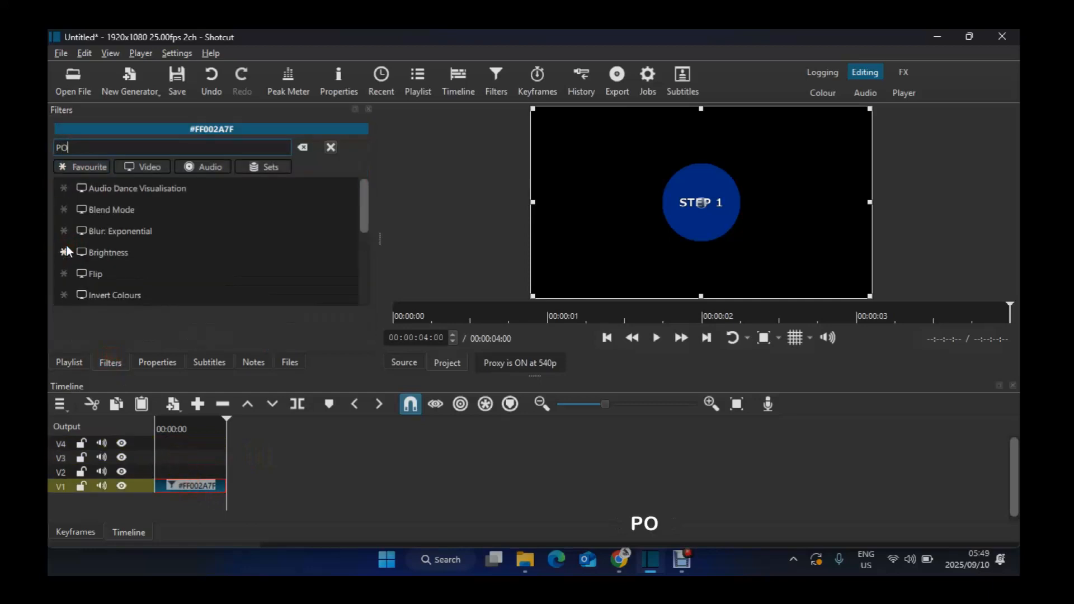
pyautogui.write('SI')
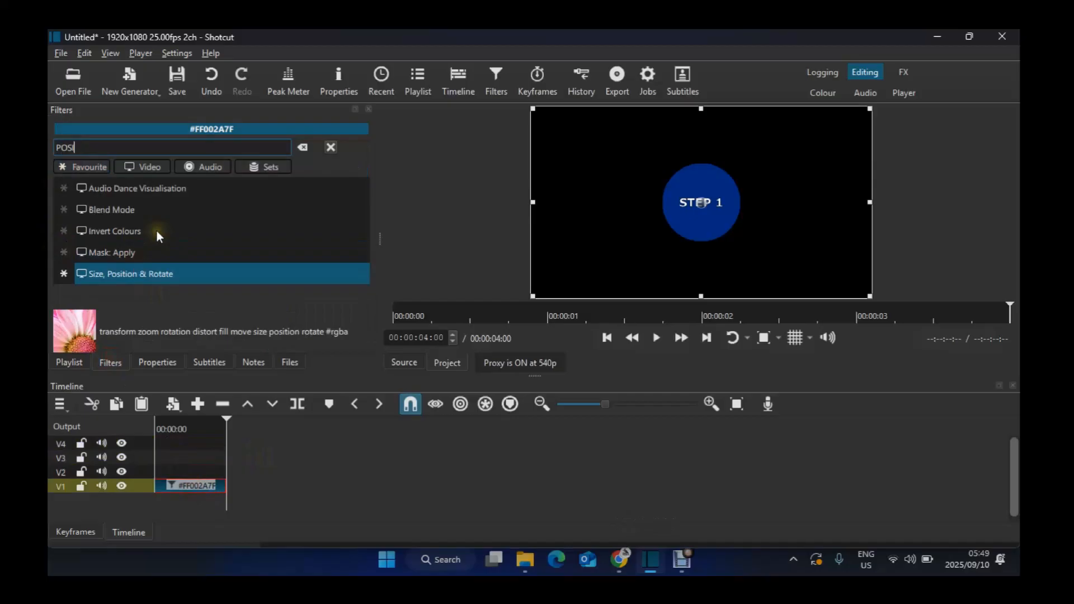
pyautogui.press('Return')
# - Show a 4x4 grid over the preview and move the circle to position -480, 0 on the grid's first vertical line
pyautogui.click(810, 338)
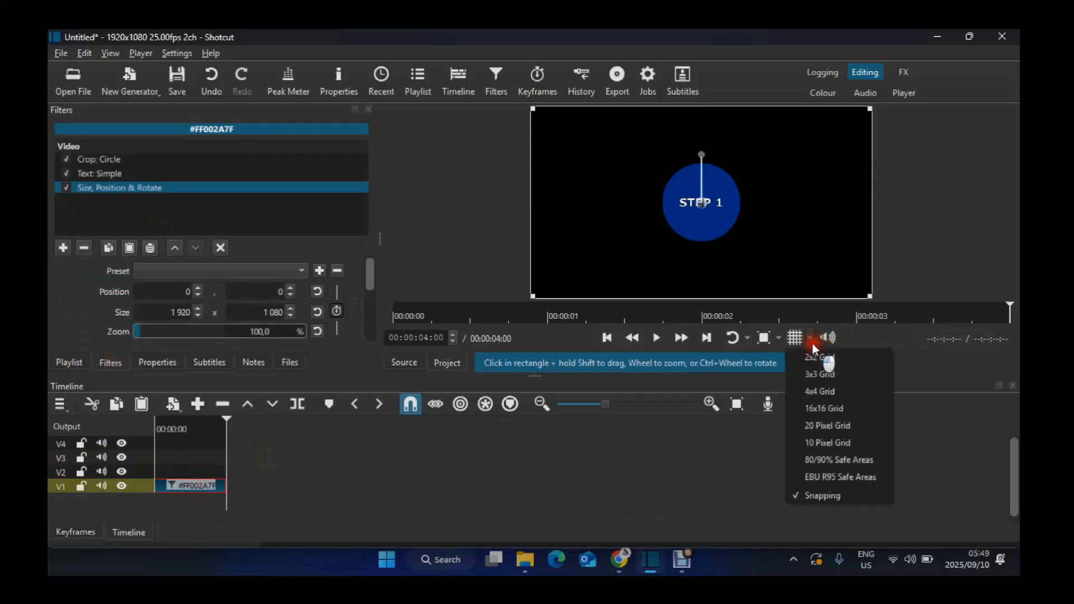
pyautogui.click(820, 391)
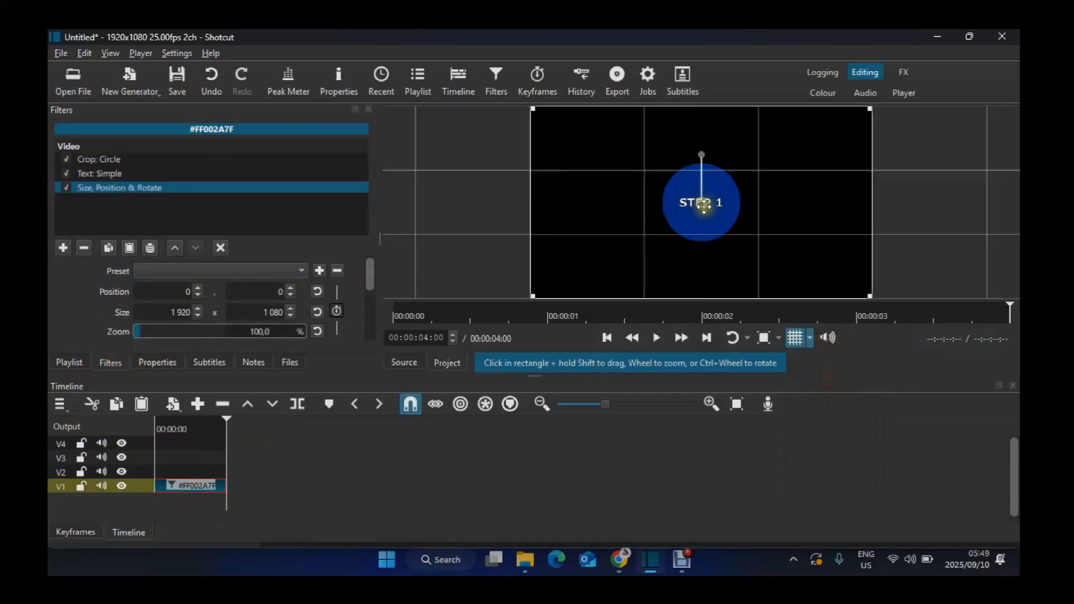
pyautogui.click(811, 339)
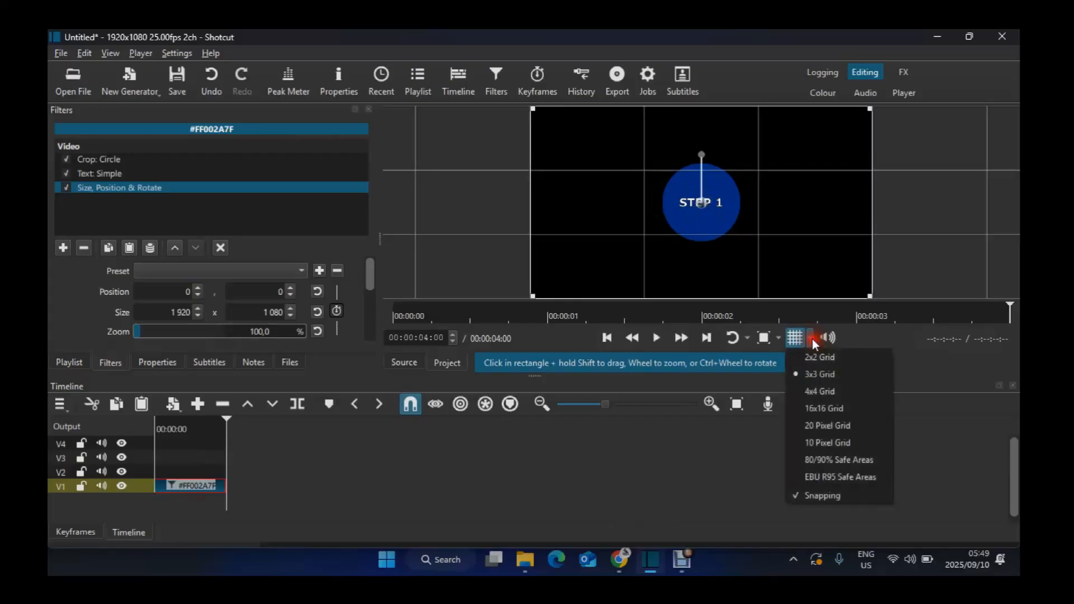
pyautogui.click(826, 393)
pyautogui.moveTo(700, 199); pyautogui.dragTo(613, 196)
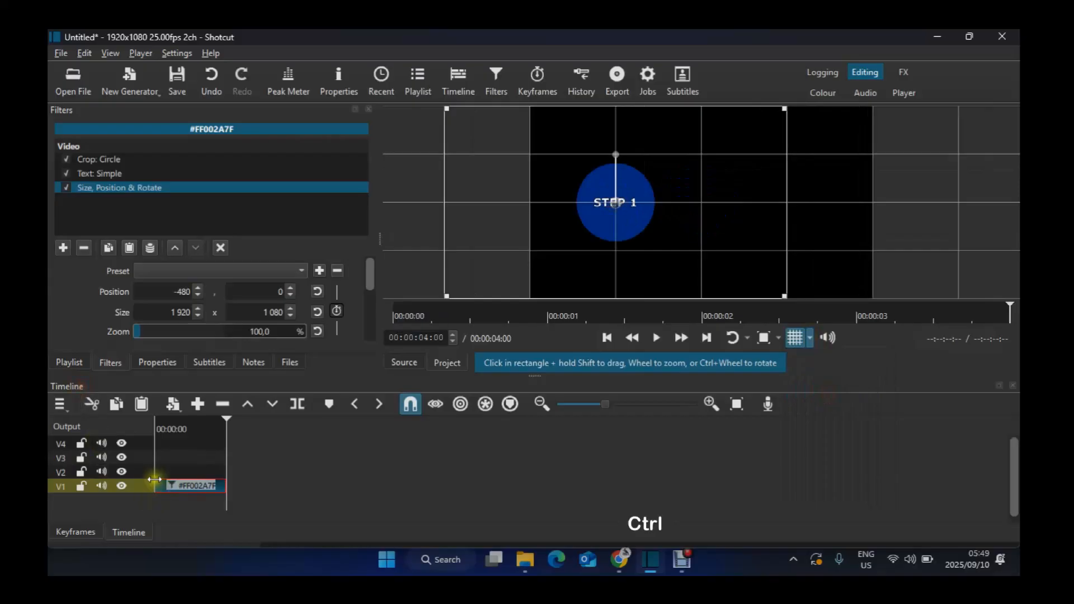
# - Copy the circle clip from V1 and place the copy on V2, aligned with the start of the timeline
pyautogui.hotkey('ctrl', 'c')
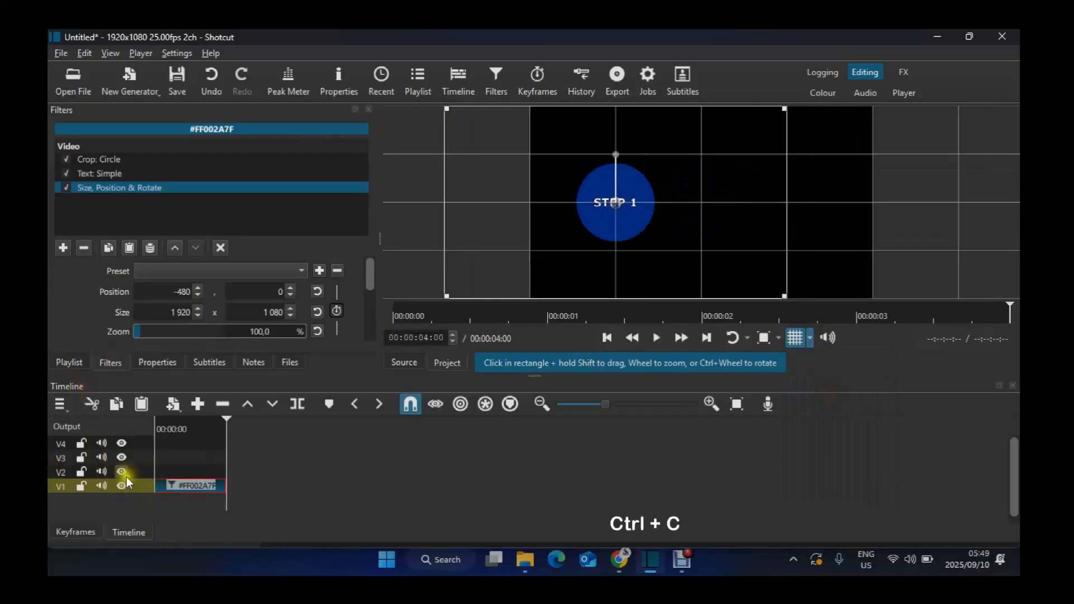
pyautogui.click(145, 470)
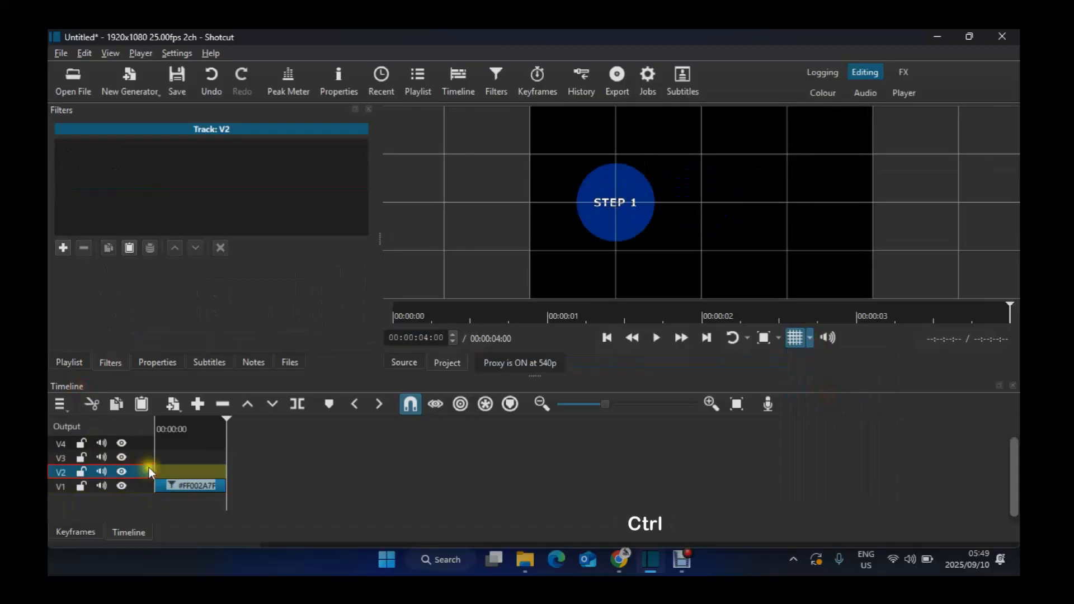
pyautogui.hotkey('ctrl', 'v')
pyautogui.moveTo(261, 471); pyautogui.dragTo(166, 467)
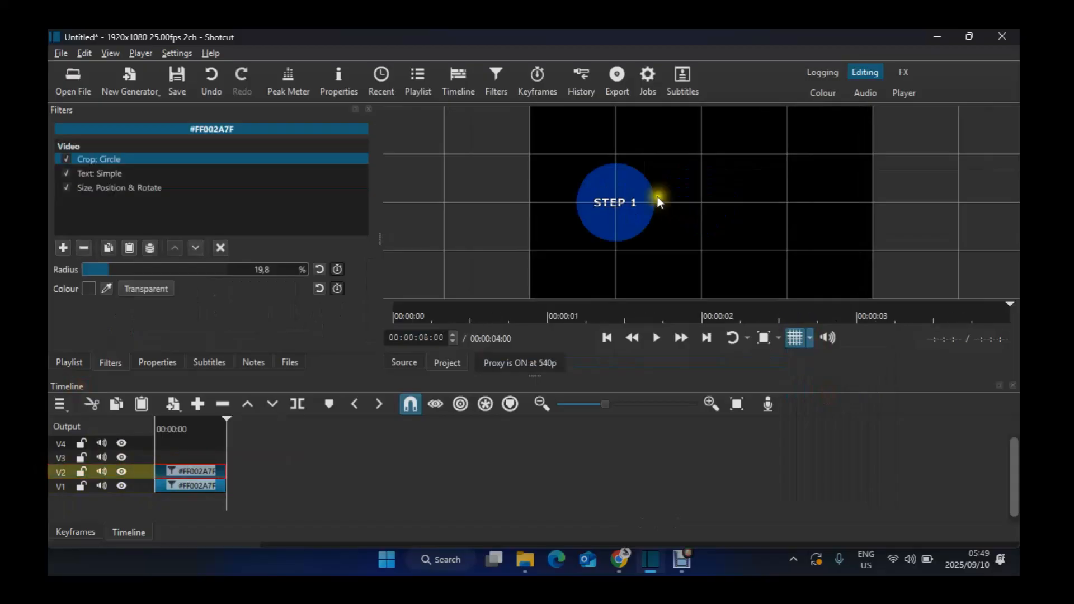
# - Move the V2 circle to position 0, 0 on the grid's centre line and change its label to STEP 2
pyautogui.click(112, 188)
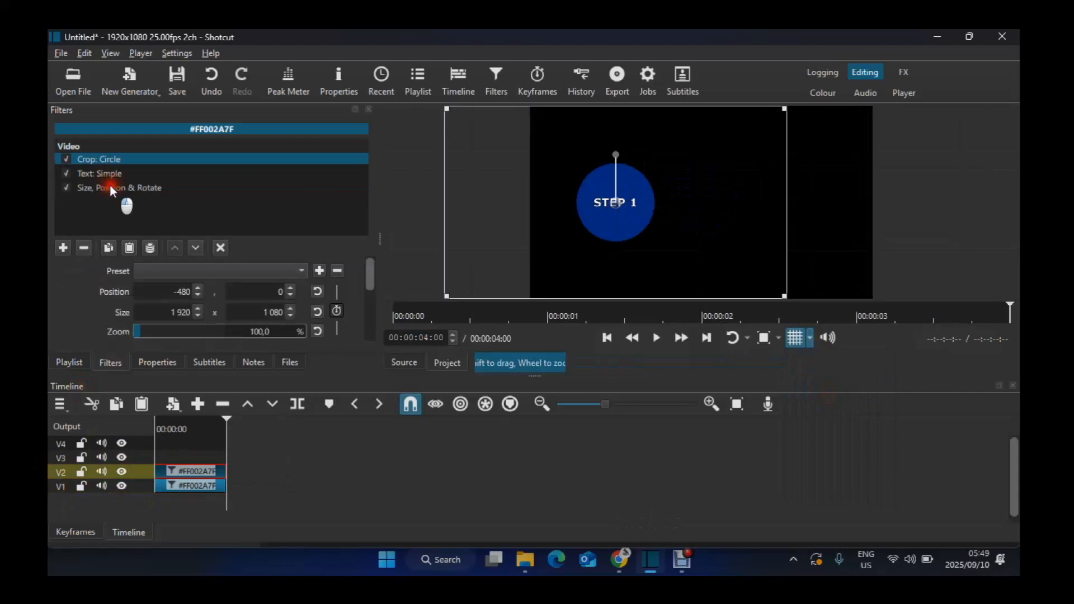
pyautogui.moveTo(617, 201); pyautogui.dragTo(695, 202)
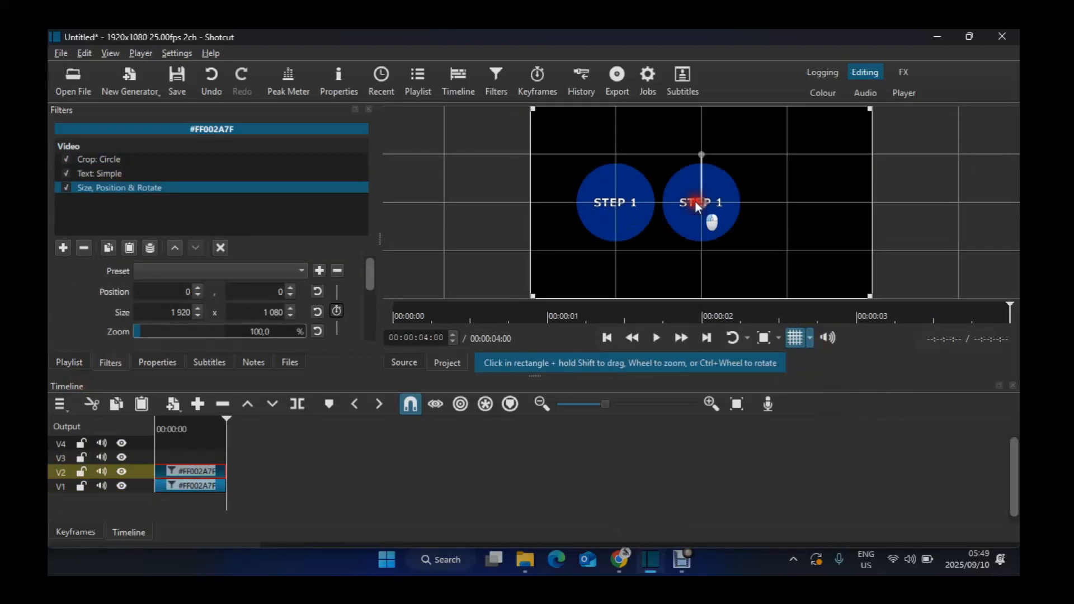
pyautogui.click(123, 173)
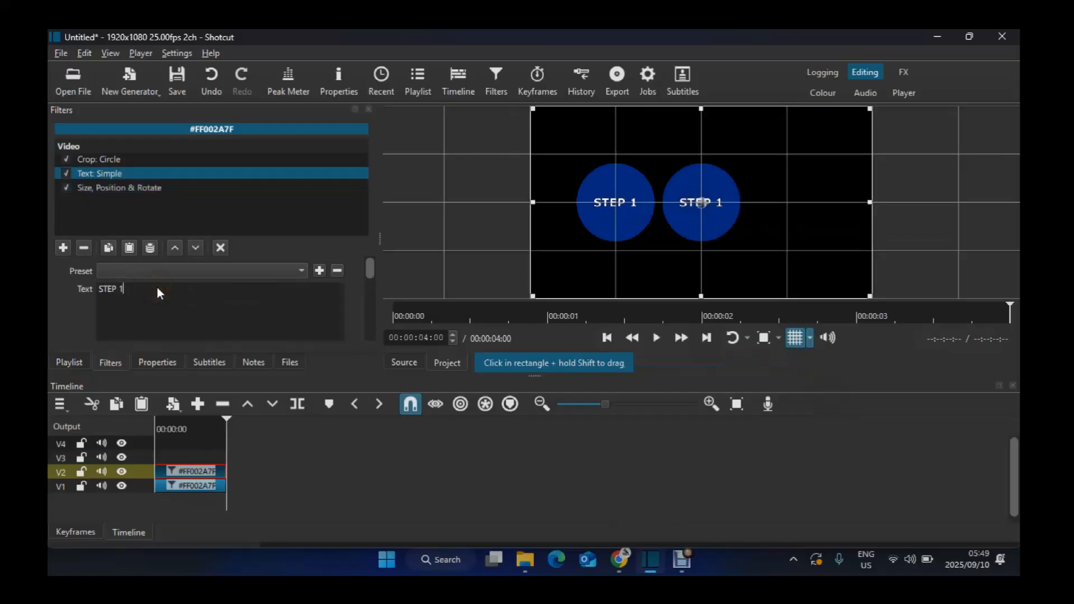
pyautogui.press('BackSpace')
pyautogui.write('2')
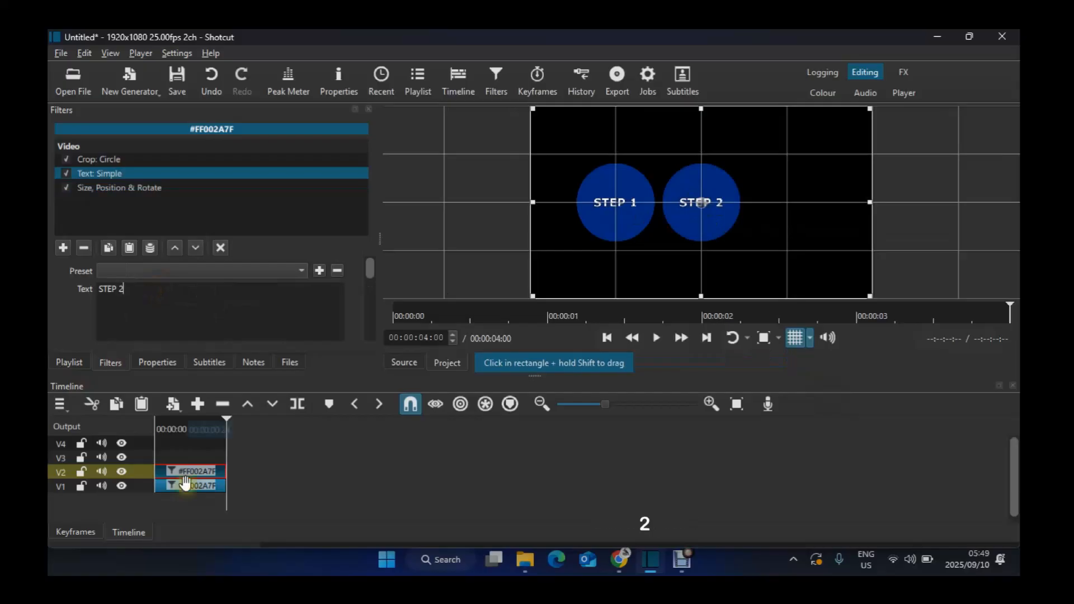
# - Paste a copy of the circle clip onto V3 at the start of the timeline
pyautogui.click(177, 472)
pyautogui.hotkey('ctrl', 'c')
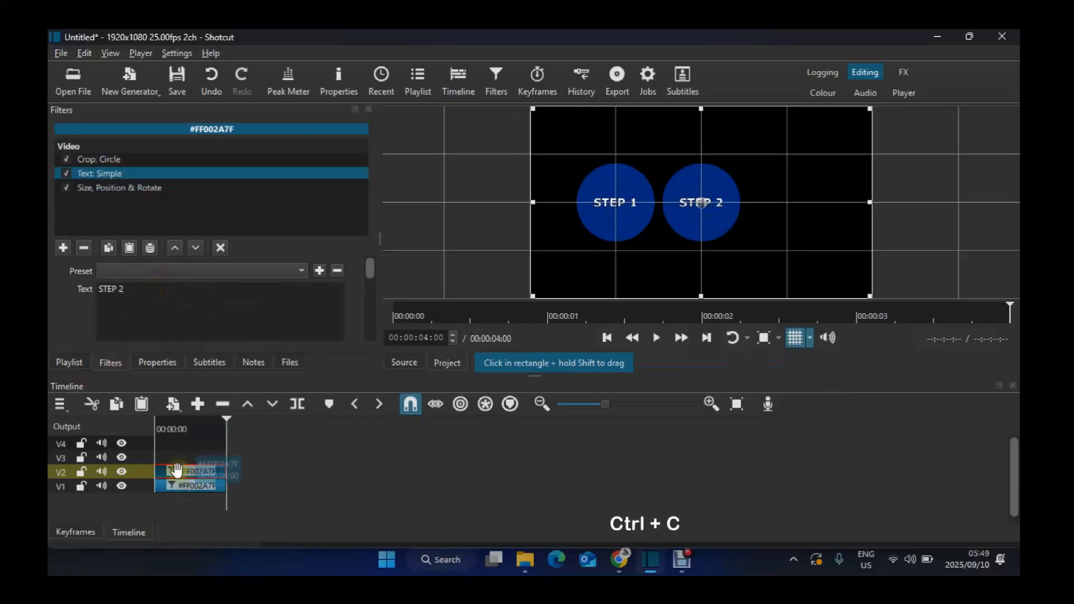
pyautogui.click(147, 457)
pyautogui.click(608, 337)
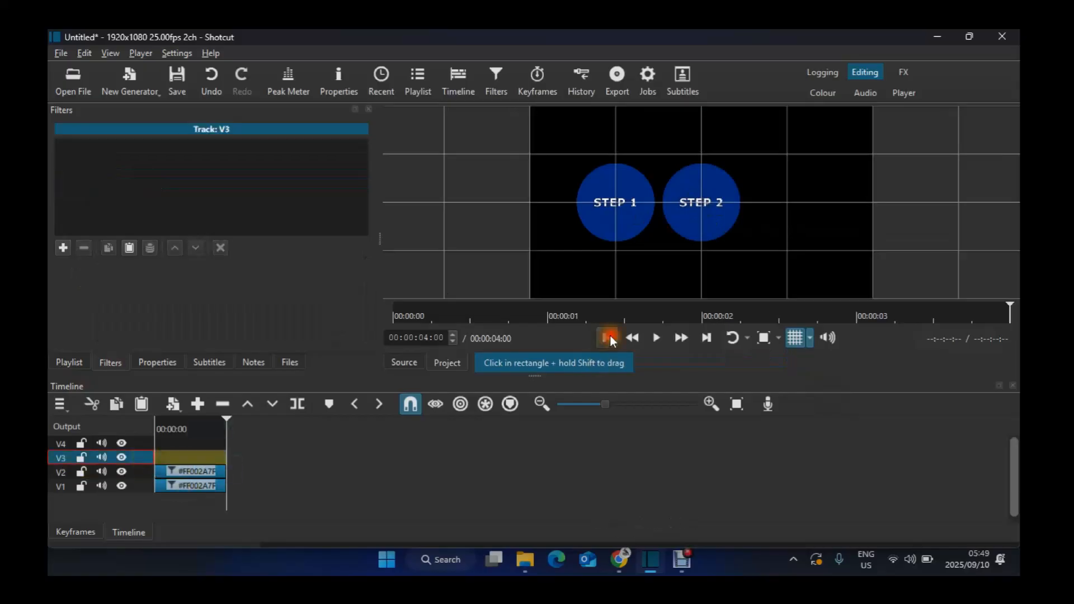
pyautogui.hotkey('ctrl', 'v')
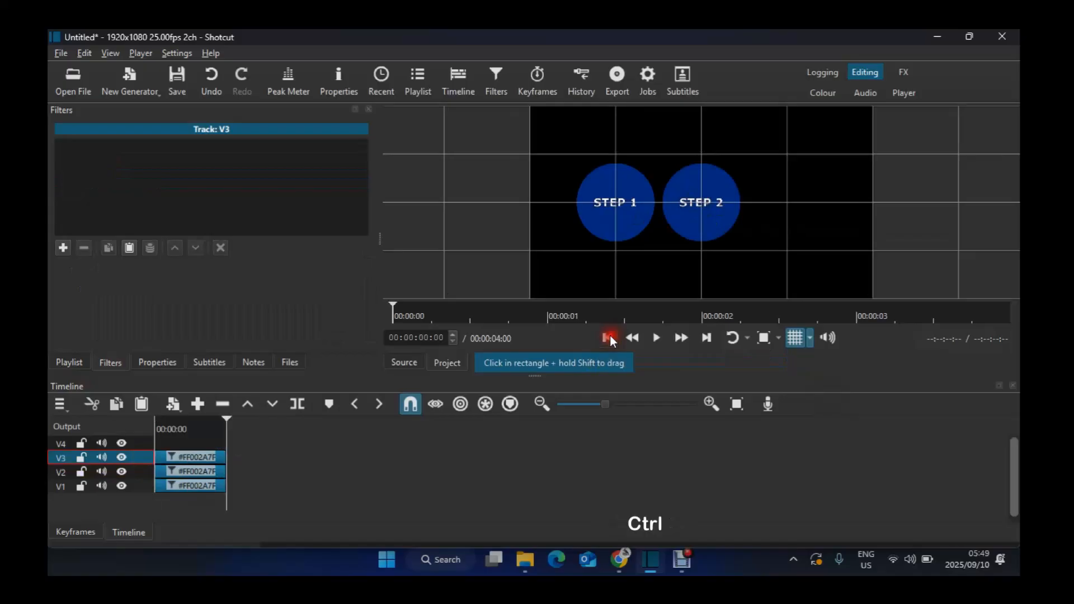
# - Change the label of the circle clip on V3 to STEP 3 in its Text: Simple filter
pyautogui.click(104, 189)
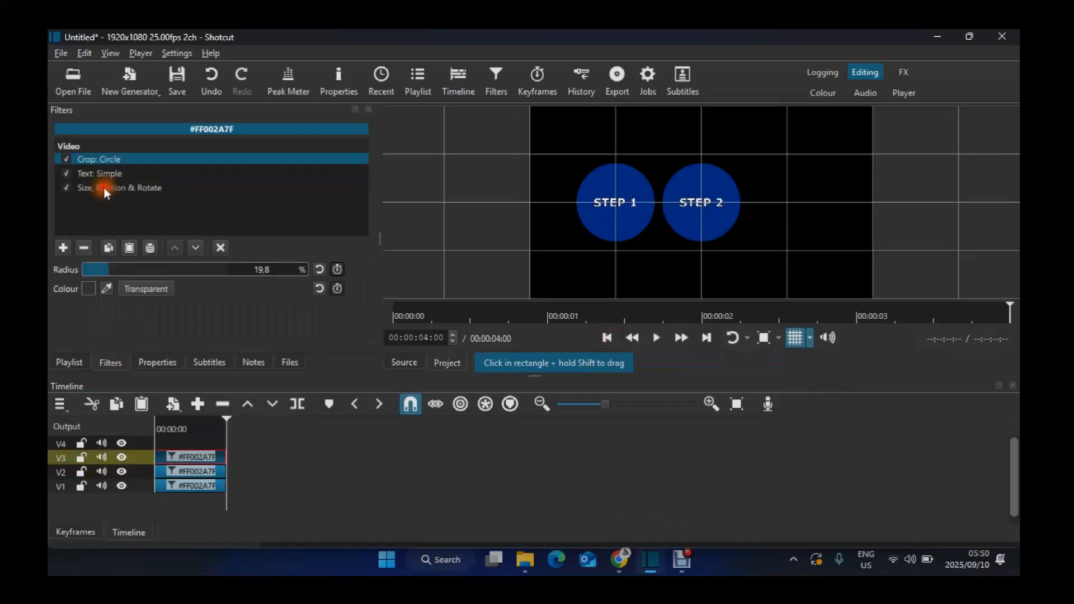
pyautogui.click(104, 188)
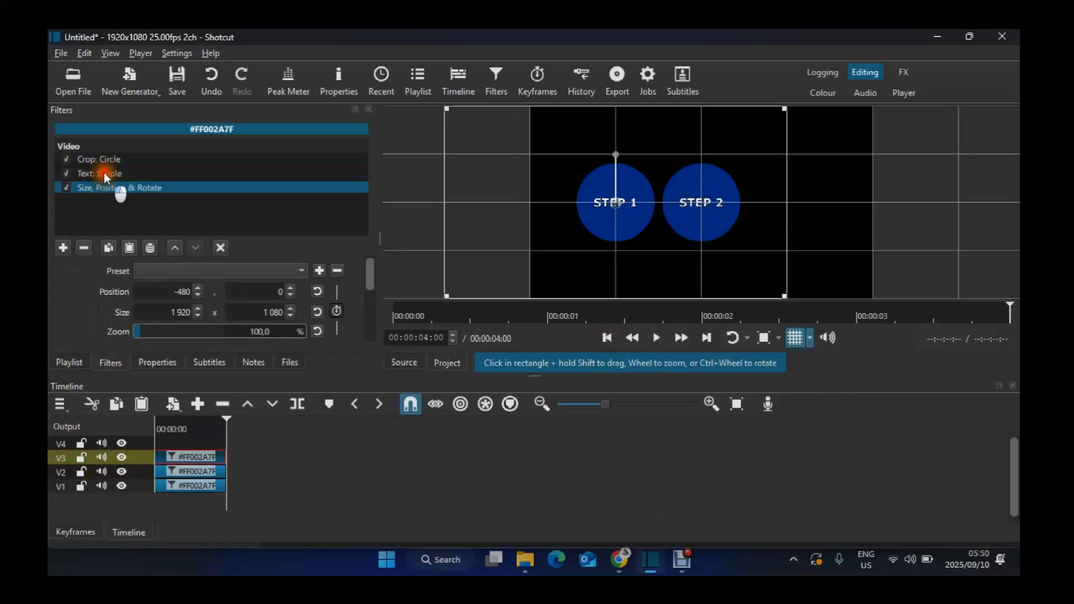
pyautogui.click(105, 174)
pyautogui.click(145, 283)
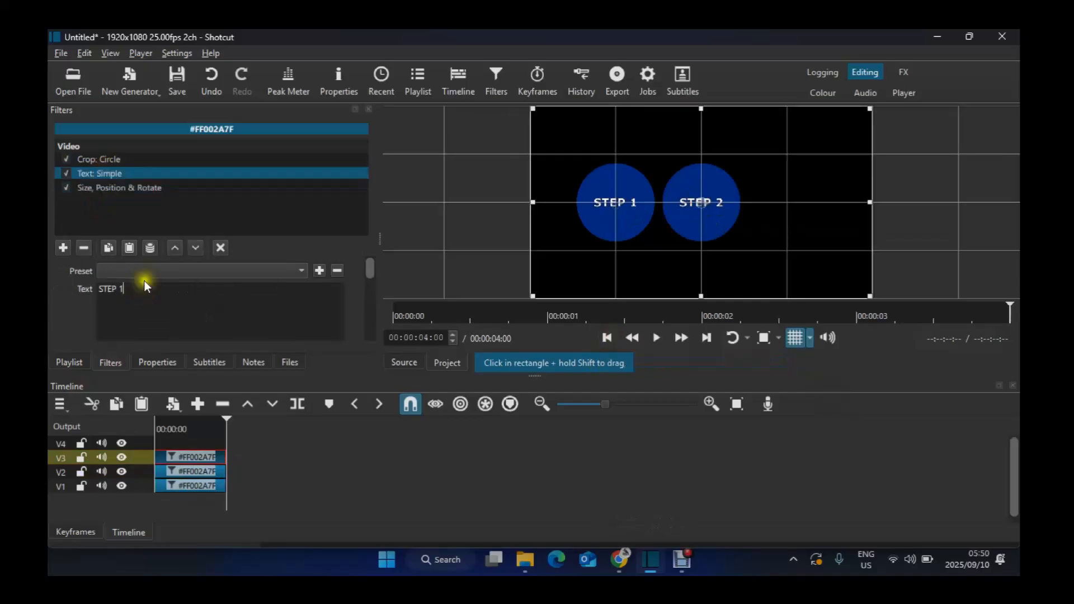
pyautogui.press('BackSpace')
pyautogui.write('3')
# - Move the STEP 3 circle to position 480, 0 on the grid's third vertical line
pyautogui.click(519, 208)
pyautogui.click(84, 189)
pyautogui.click(615, 203)
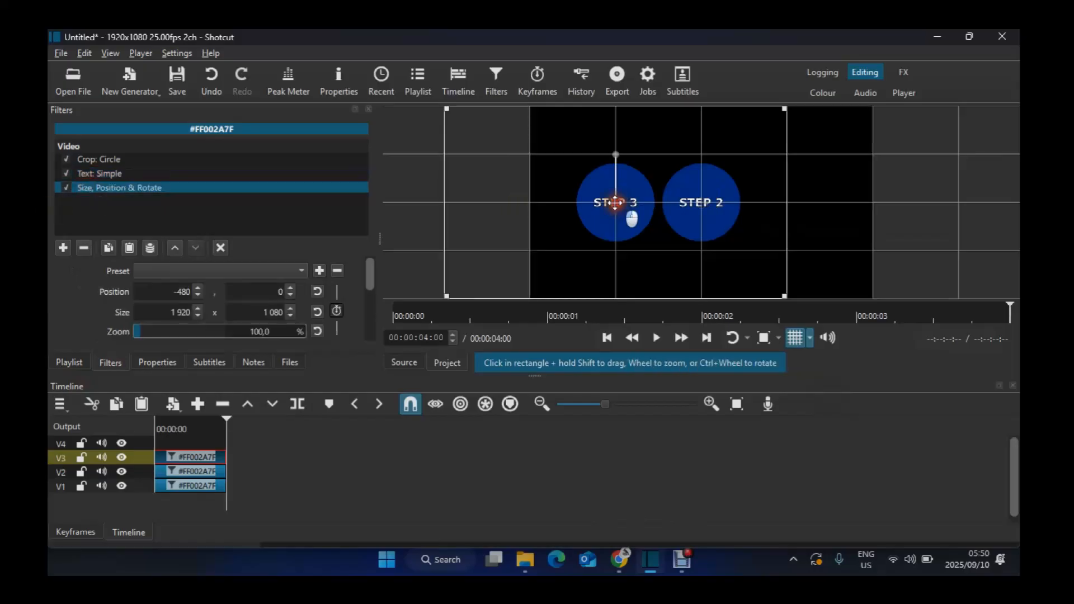
pyautogui.moveTo(615, 202); pyautogui.dragTo(787, 202)
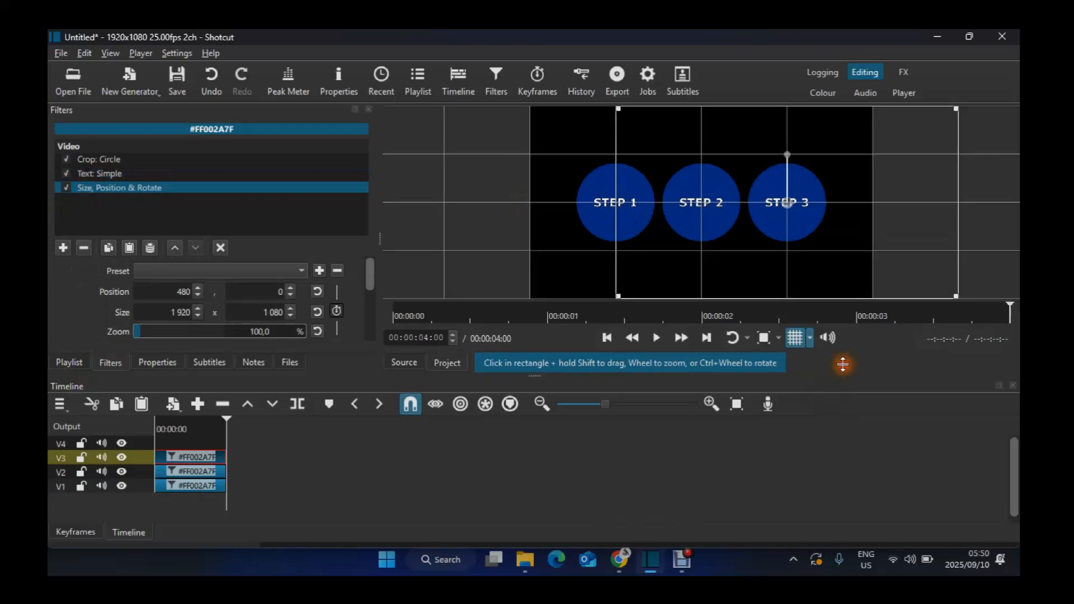
# - Hide the preview grid and export the current frame as a still image
pyautogui.click(794, 337)
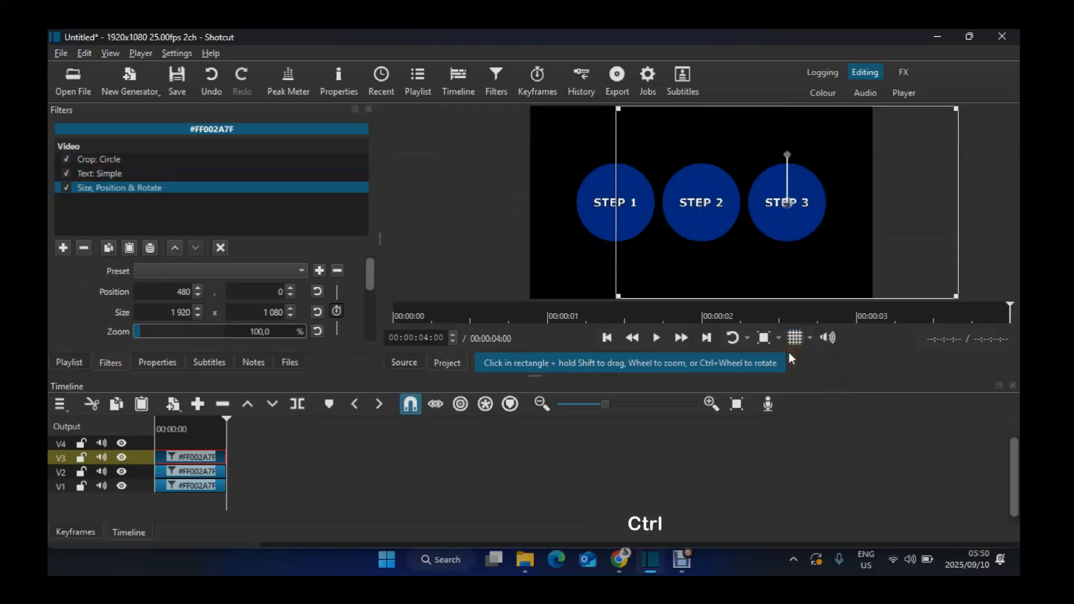
pyautogui.hotkey('ctrl', 'shift', 'e')
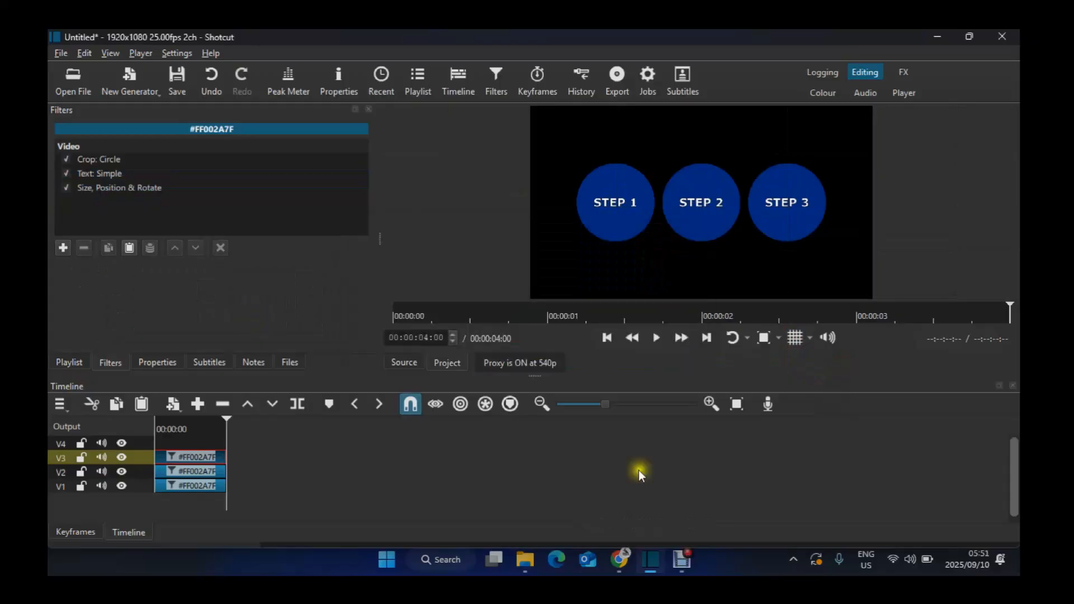
# - Switch to Gemini in Chrome and upload the SETPPPP image from the Videos folder to the prompt
pyautogui.click(626, 556)
pyautogui.click(350, 474)
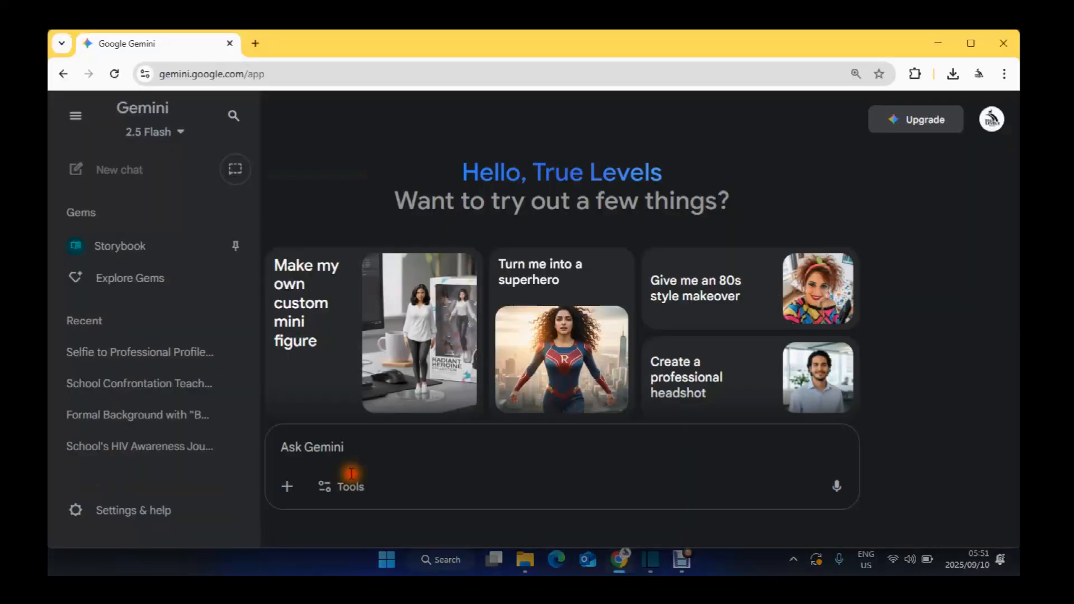
pyautogui.click(287, 492)
pyautogui.click(291, 489)
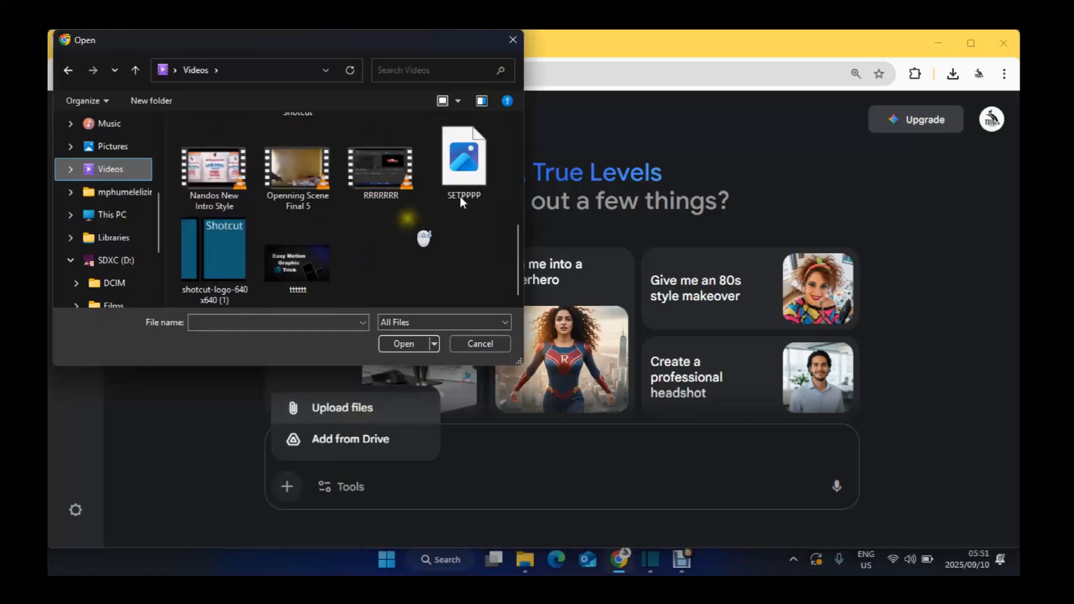
pyautogui.click(455, 203)
pyautogui.click(416, 343)
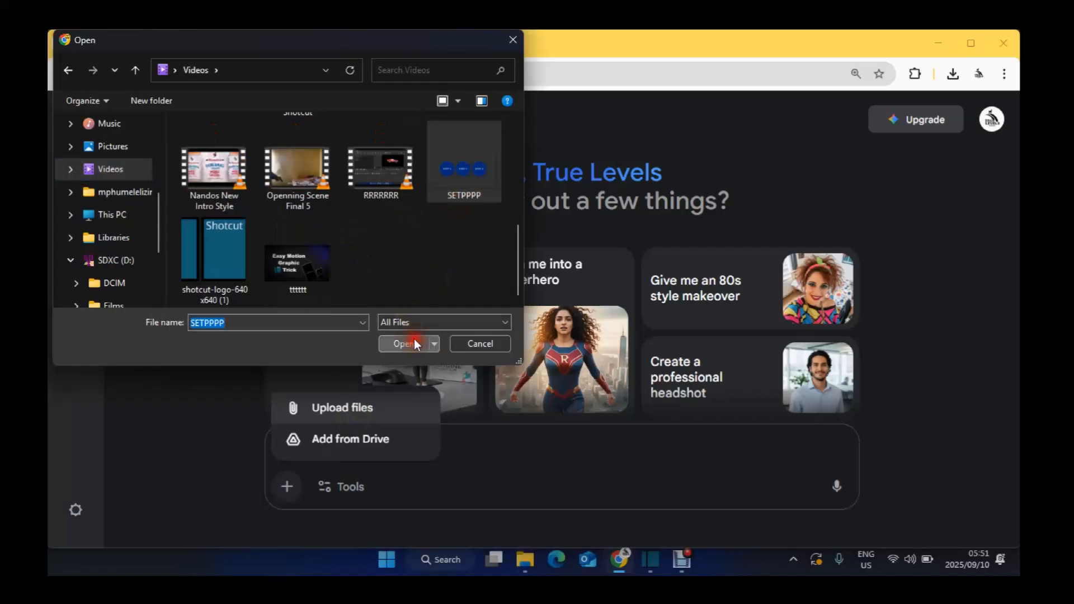
# - Switch to Shotcut and copy the whole image prompt from the project notes
pyautogui.click(653, 558)
pyautogui.click(255, 361)
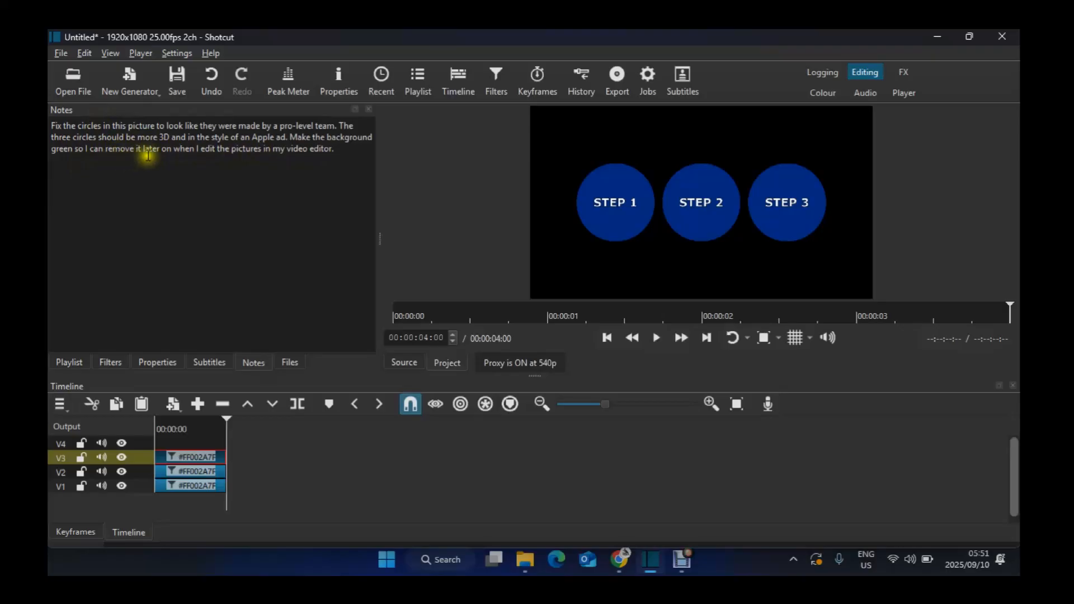
pyautogui.click(342, 154)
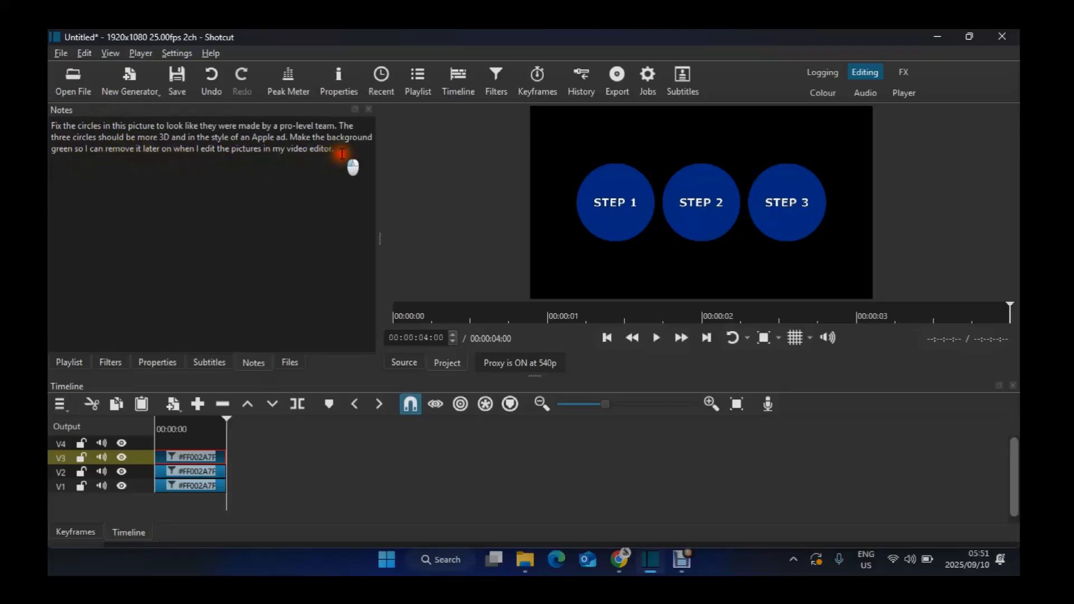
pyautogui.hotkey('ctrl', 'a')
pyautogui.hotkey('ctrl', 'c')
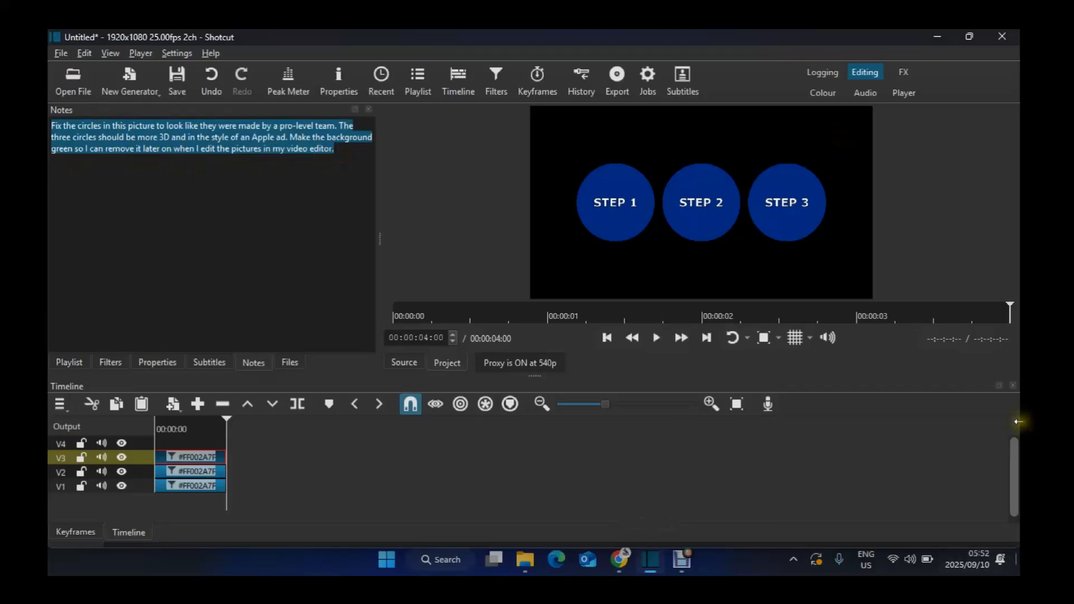
# - Switch to Gemini, paste the prompt asking for 3D, Apple-ad-style circles on a green background, and submit it with the uploaded image
pyautogui.click(627, 570)
pyautogui.hotkey('ctrl', 'v')
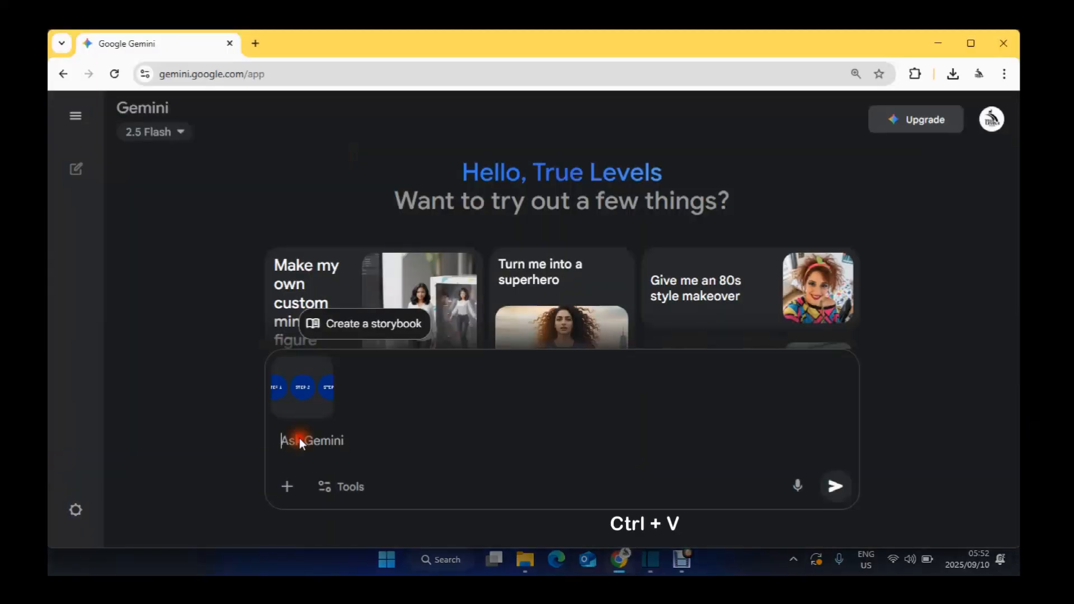
pyautogui.click(306, 435)
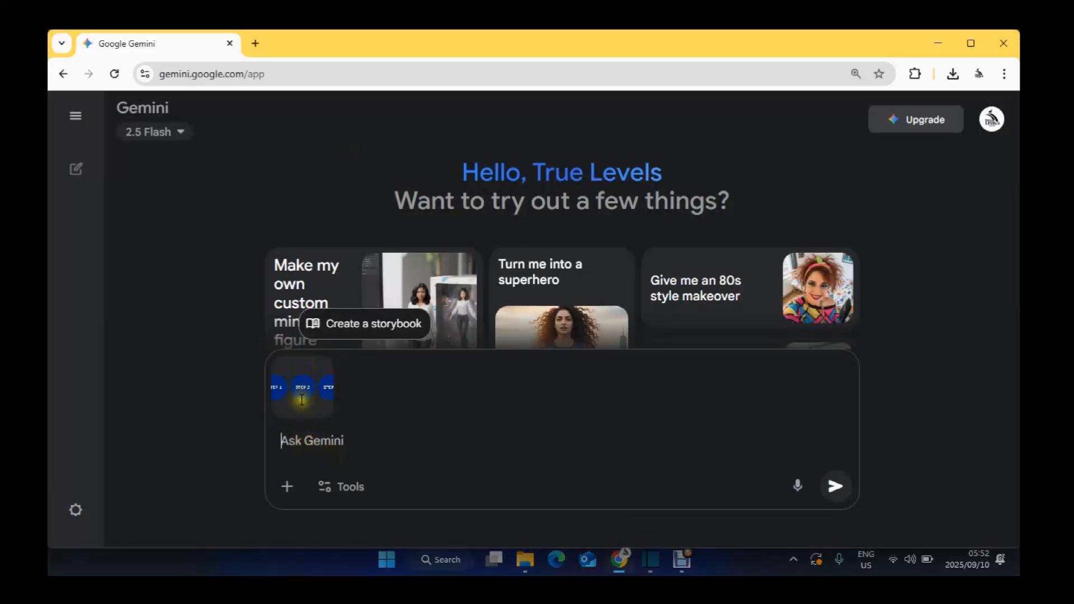
pyautogui.moveTo(302, 400)
pyautogui.hotkey('ctrl', 'v')
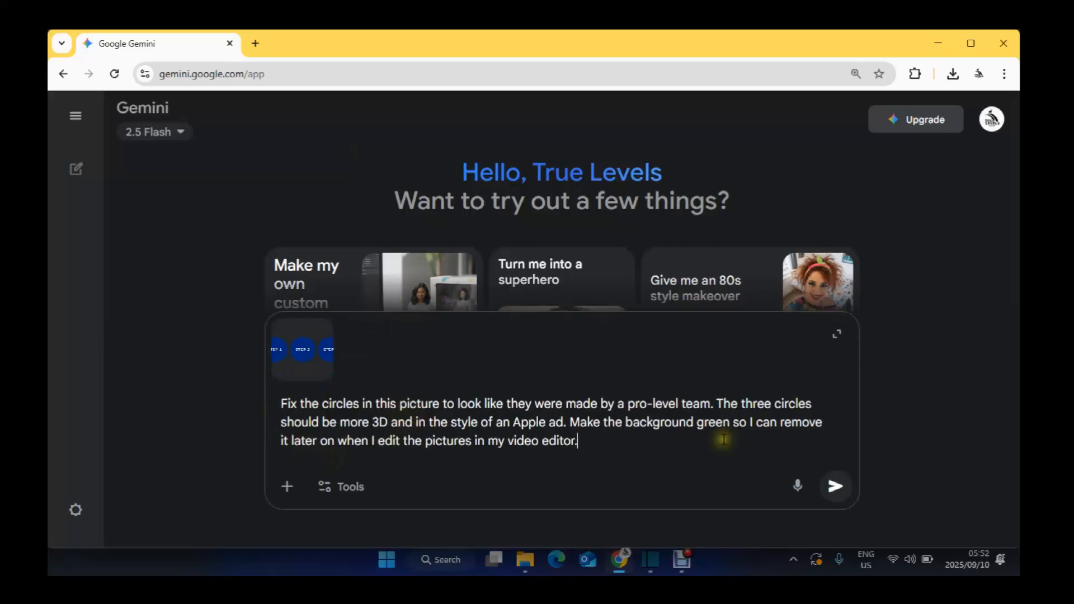
pyautogui.click(835, 490)
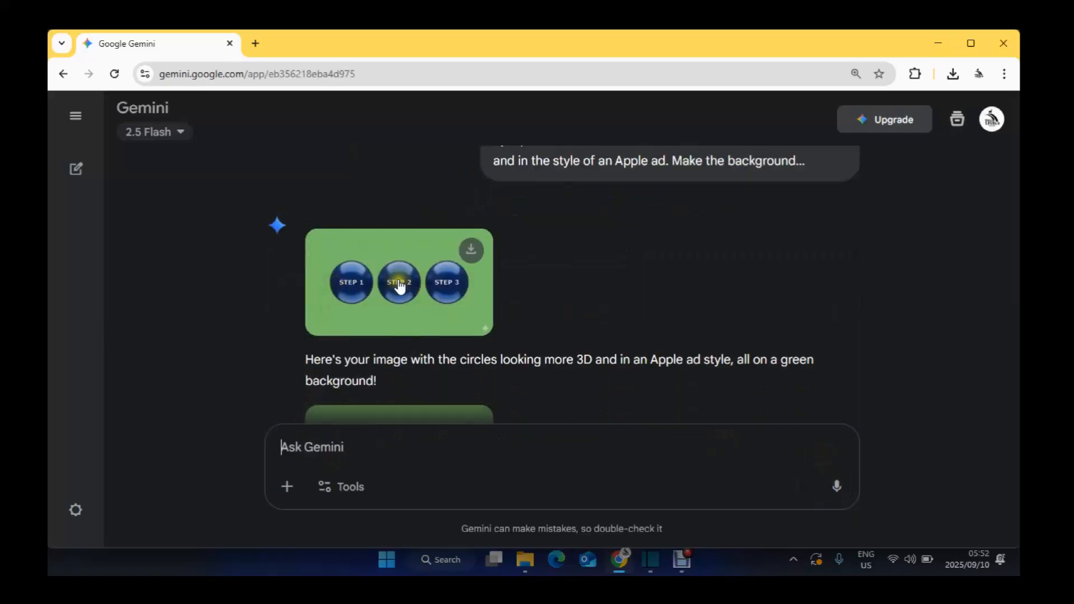
# - Download the first generated image from Gemini and place it at the start of track V2 in Shotcut
pyautogui.click(474, 254)
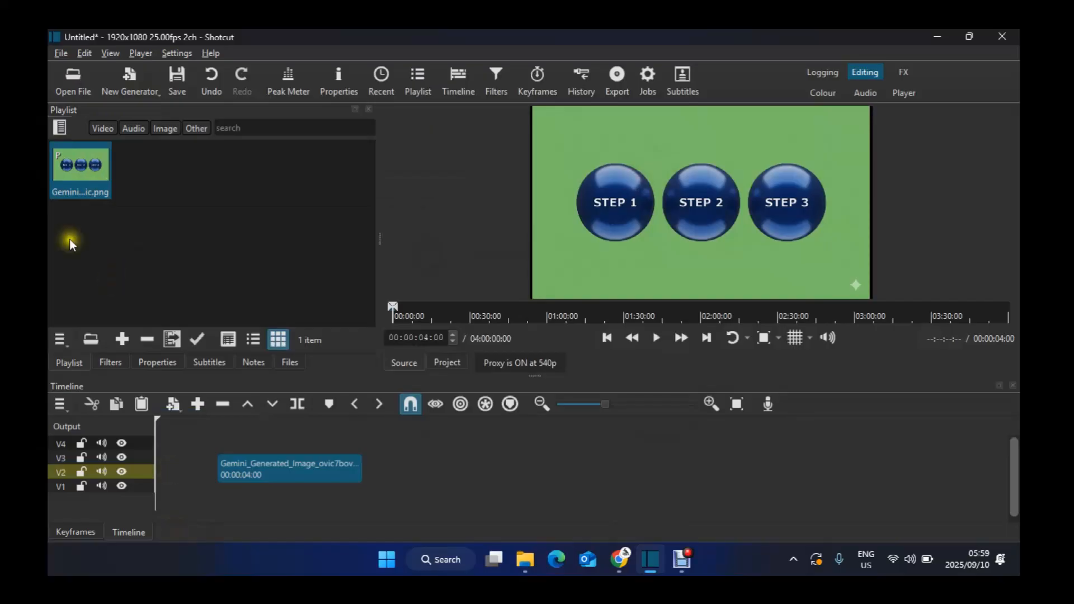
pyautogui.moveTo(66, 174); pyautogui.dragTo(162, 467)
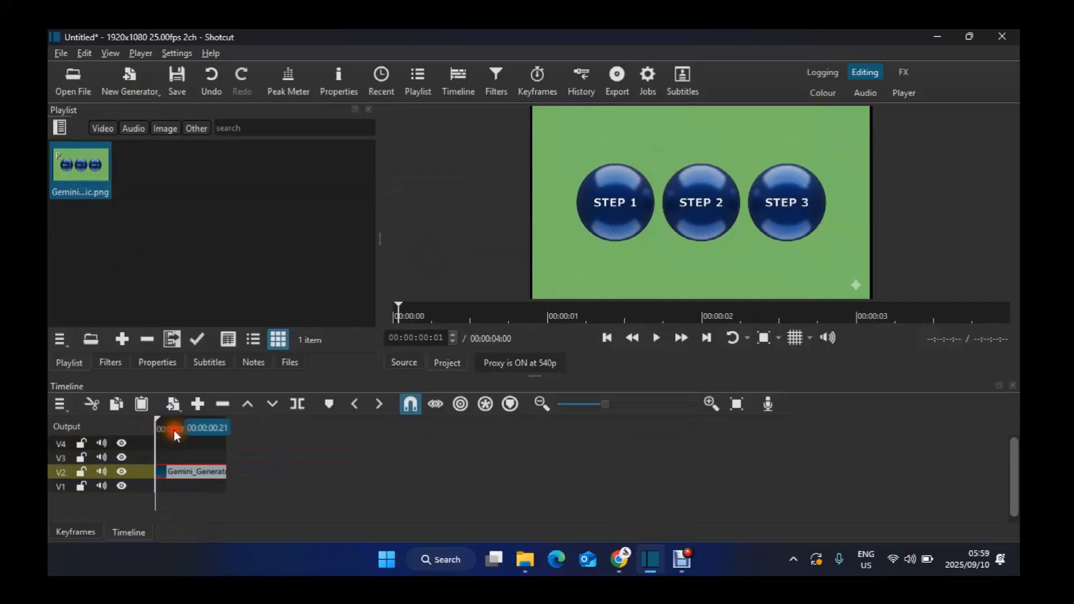
pyautogui.click(180, 428)
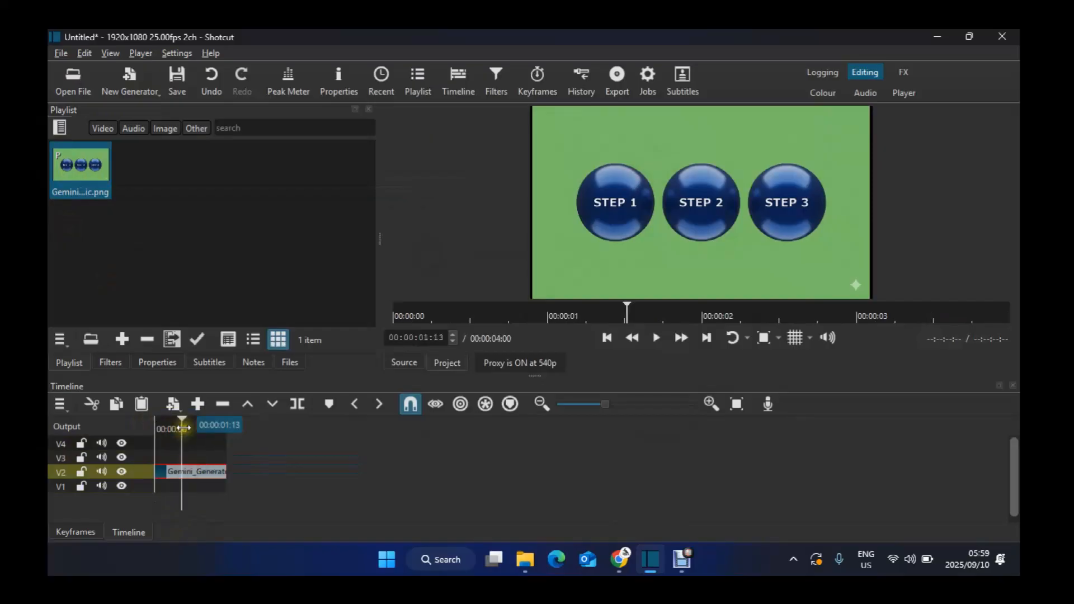
# - Add a Chroma Key: Advanced filter to the generated image clip and sample its green background as the key colour
pyautogui.click(117, 363)
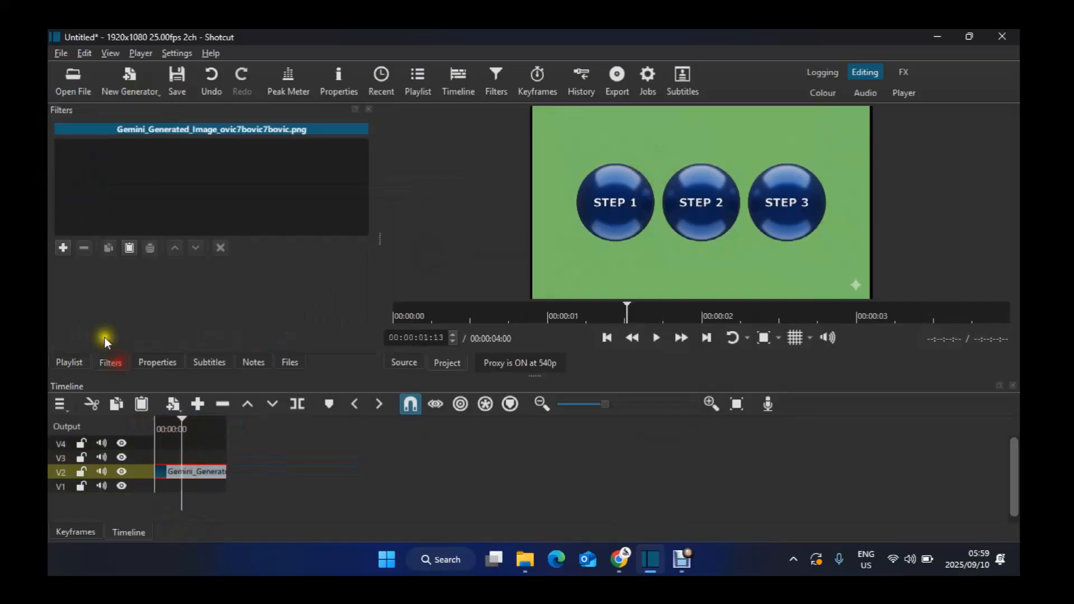
pyautogui.click(65, 252)
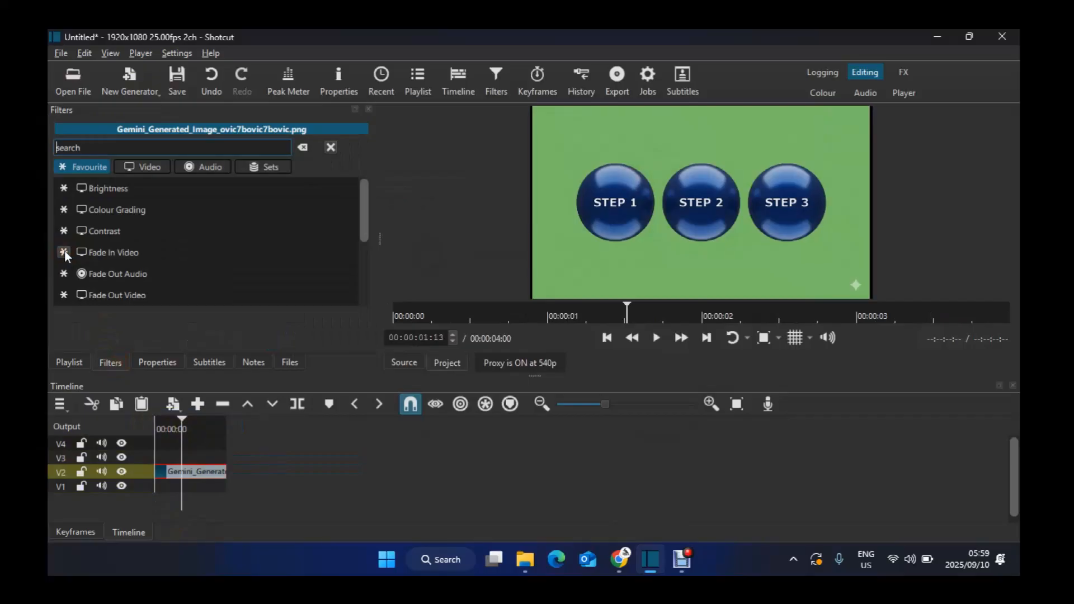
pyautogui.write('CHRO')
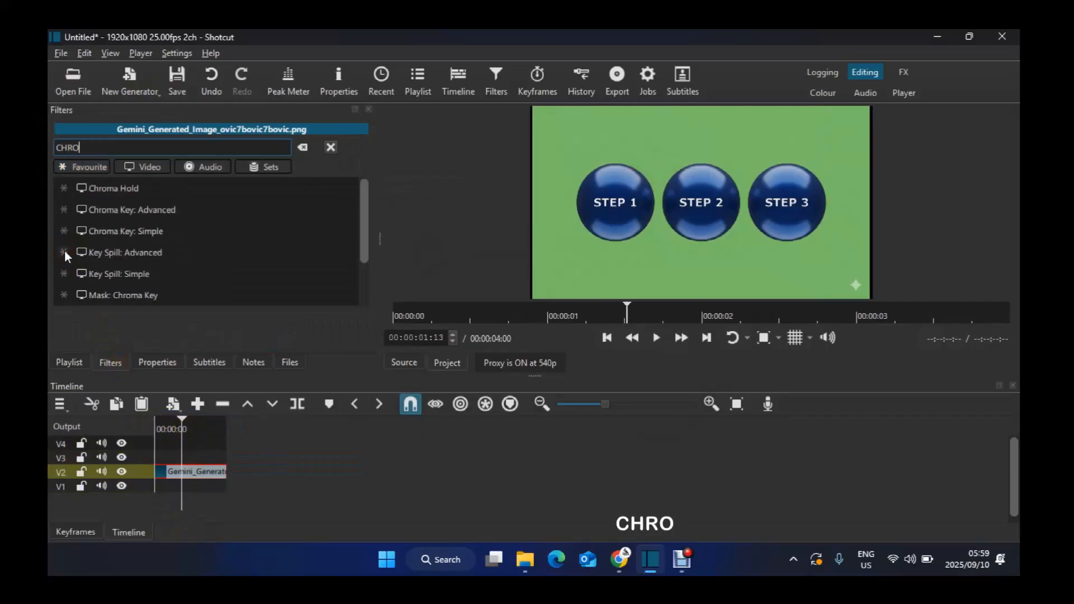
pyautogui.write('ME')
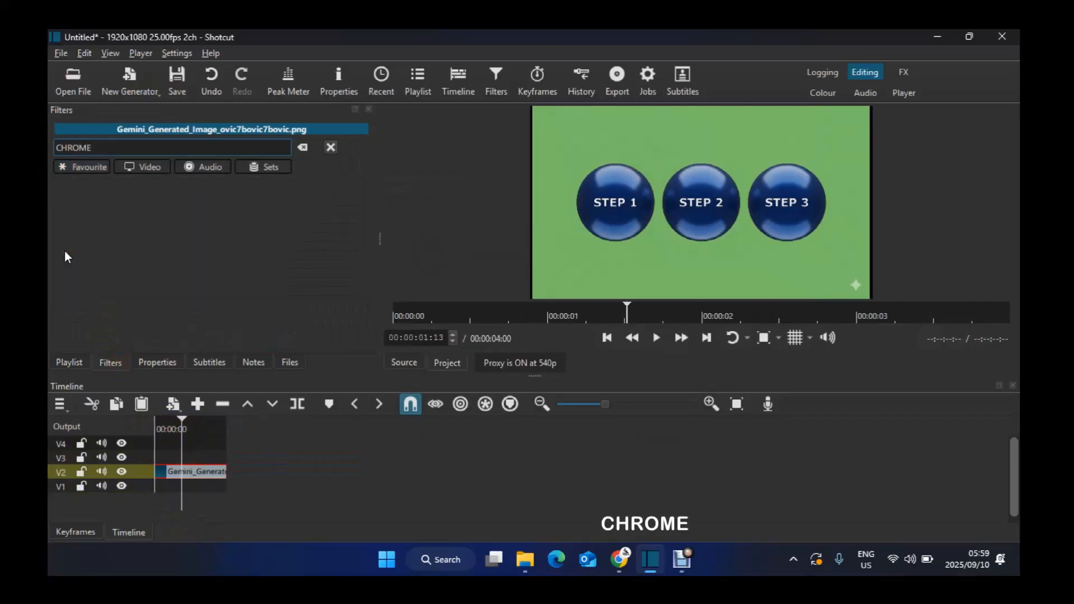
pyautogui.press('BackSpace')
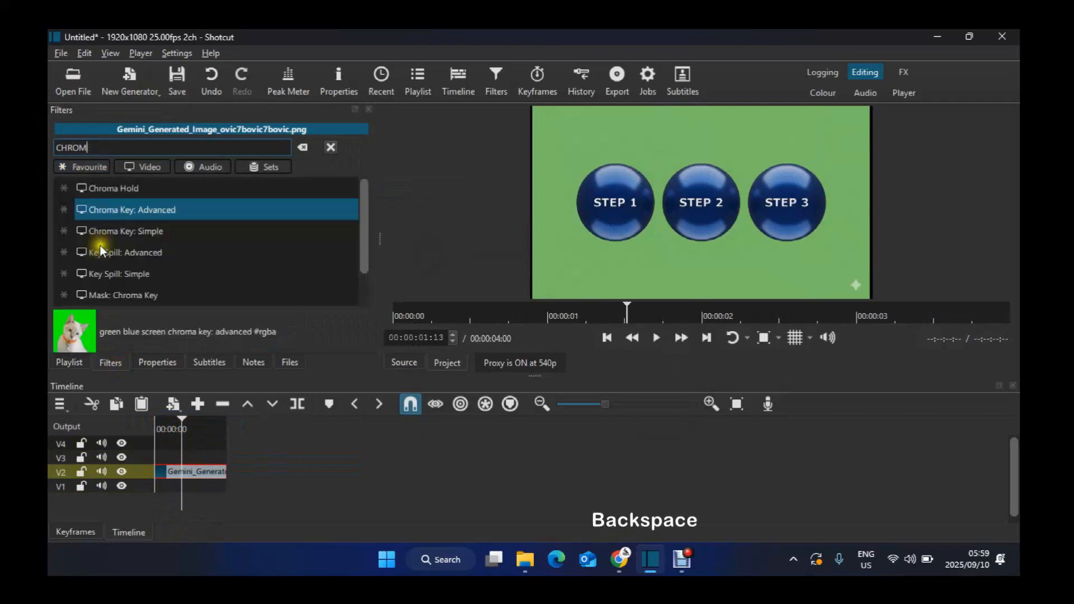
pyautogui.press('Return')
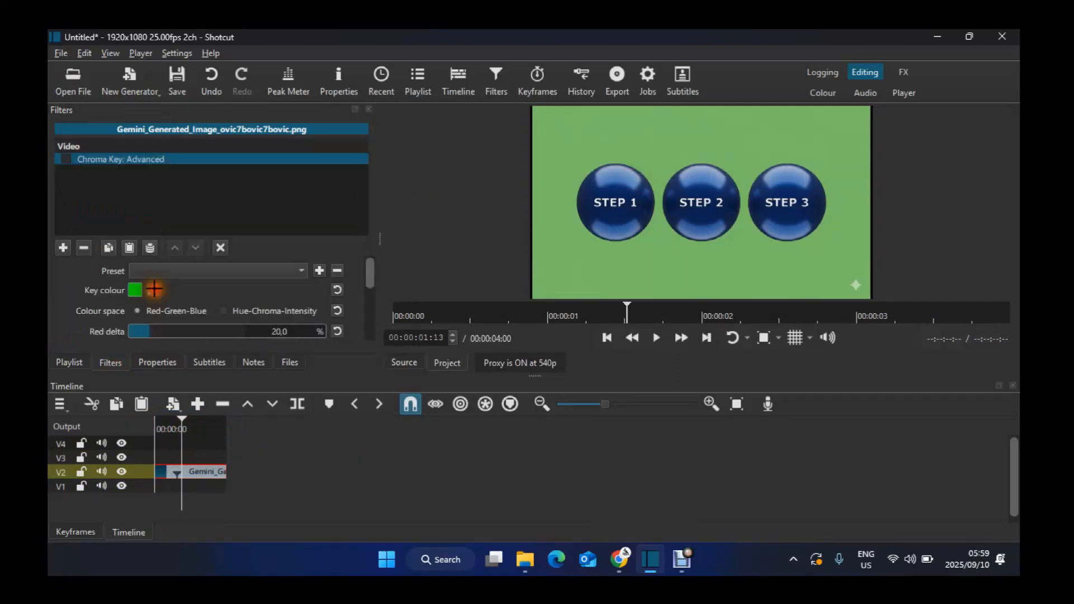
pyautogui.click(153, 290)
pyautogui.click(652, 271)
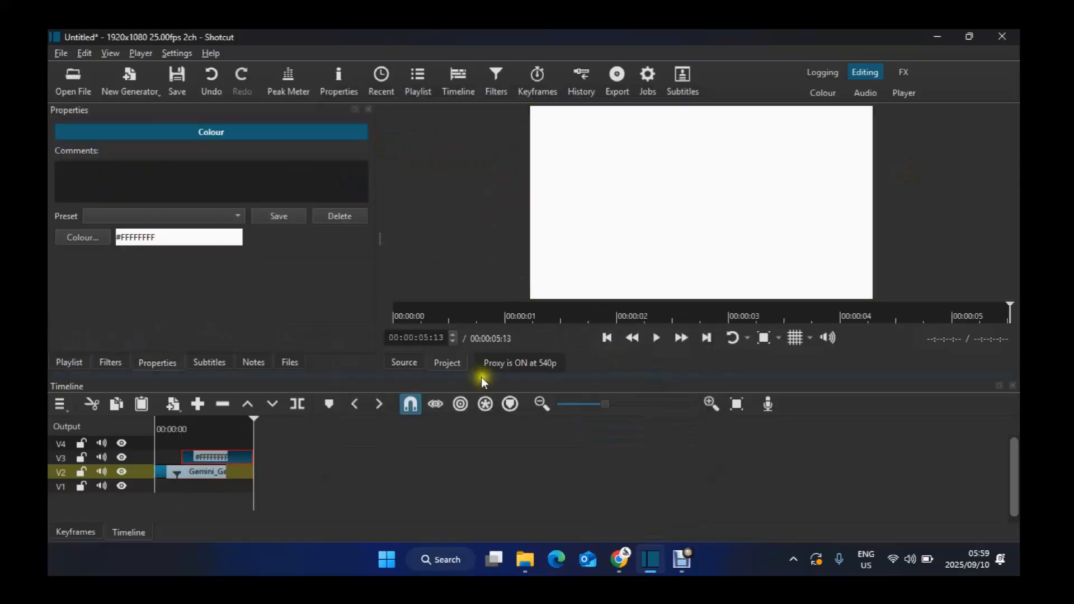
# - Move the white colour clip to the start of track V1 beneath the keyed image, and hide track V1
pyautogui.moveTo(481, 377); pyautogui.dragTo(168, 492)
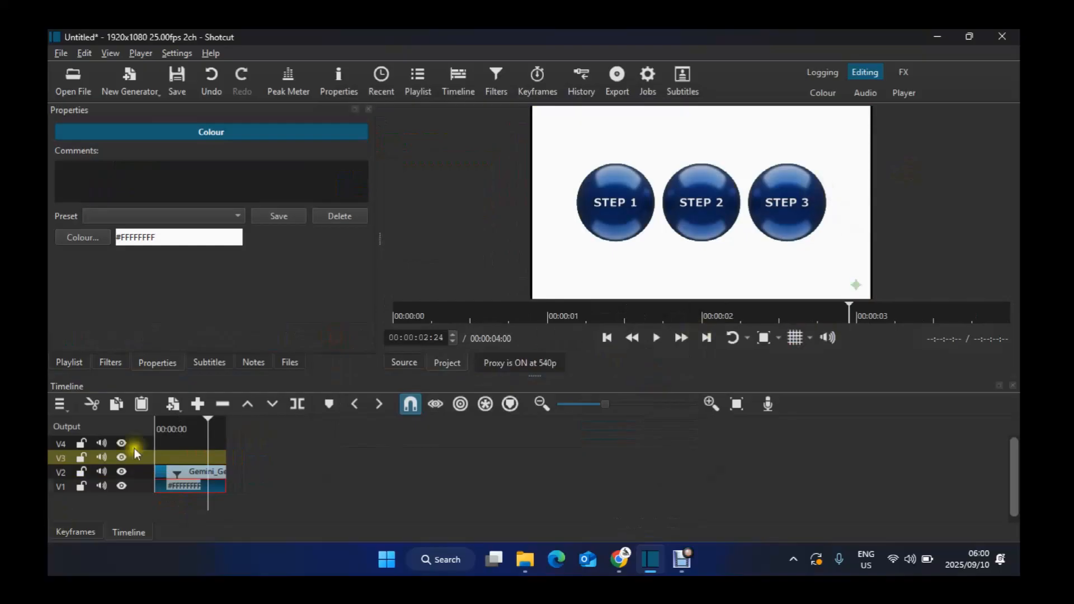
pyautogui.click(122, 486)
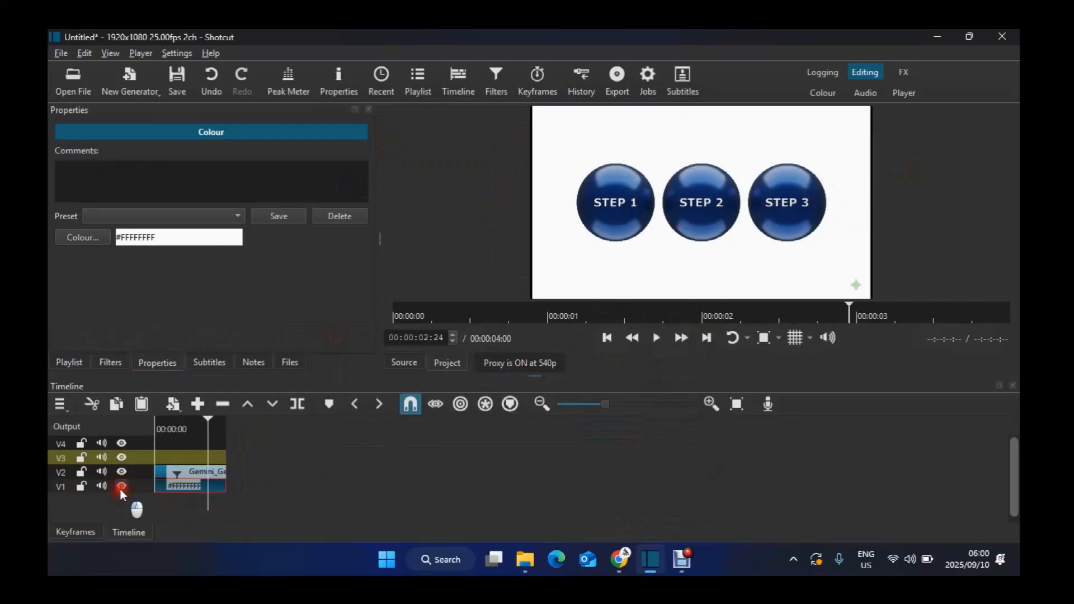
# - Export the current frame as an image and add Shotcut_00_00_02_960.png from the recent files to the playlist
pyautogui.click(69, 362)
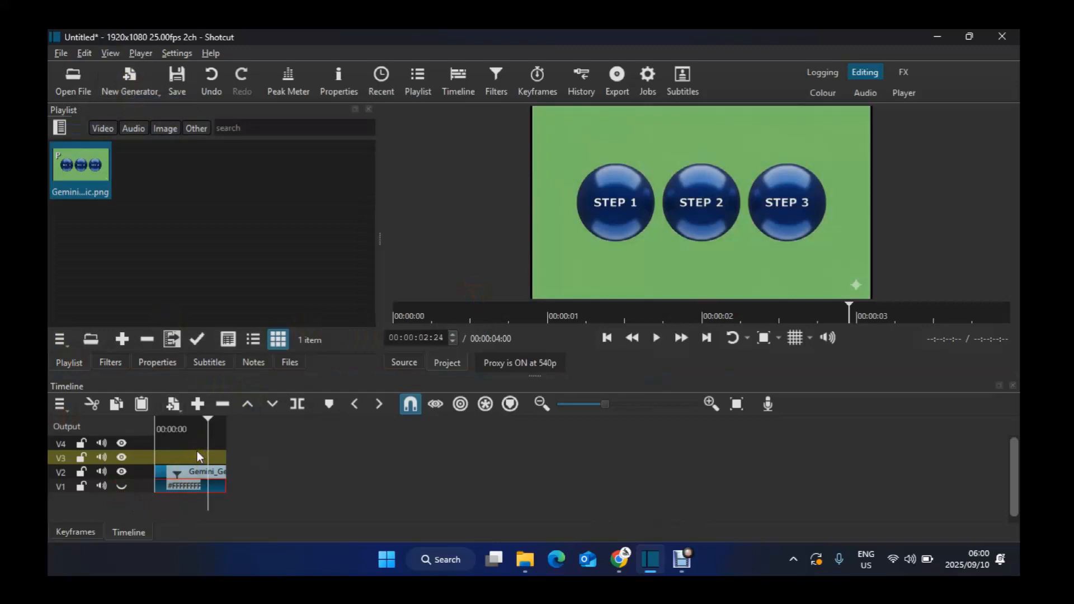
pyautogui.hotkey('ctrl', 'shift', 'e')
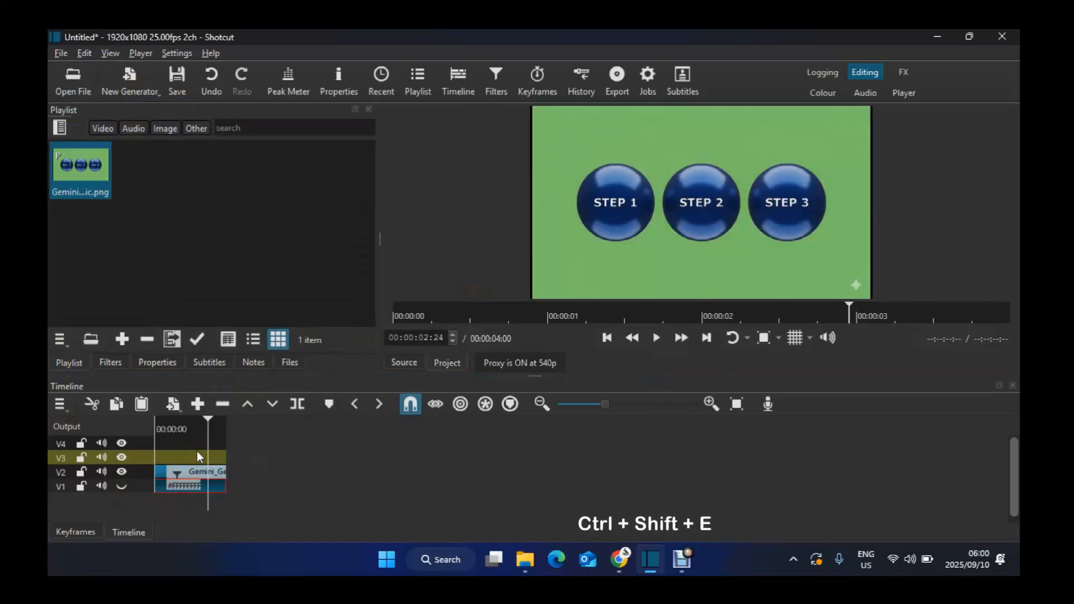
pyautogui.click(375, 82)
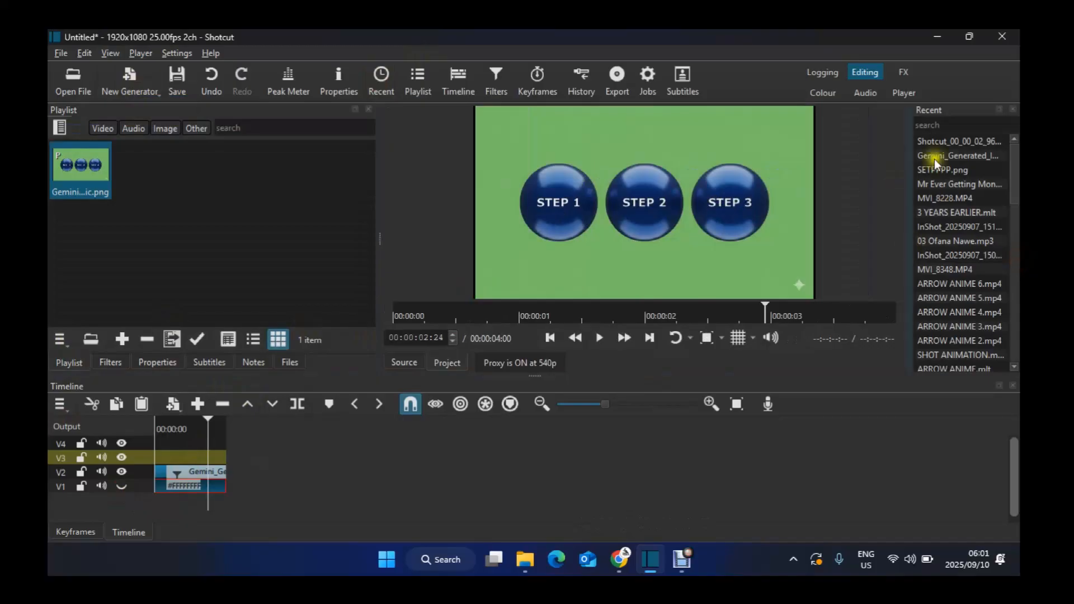
pyautogui.moveTo(947, 140); pyautogui.dragTo(304, 193)
# - Delete the keyed Gemini image from track V2 and the white colour clip from track V1
pyautogui.moveTo(142, 180); pyautogui.dragTo(182, 474)
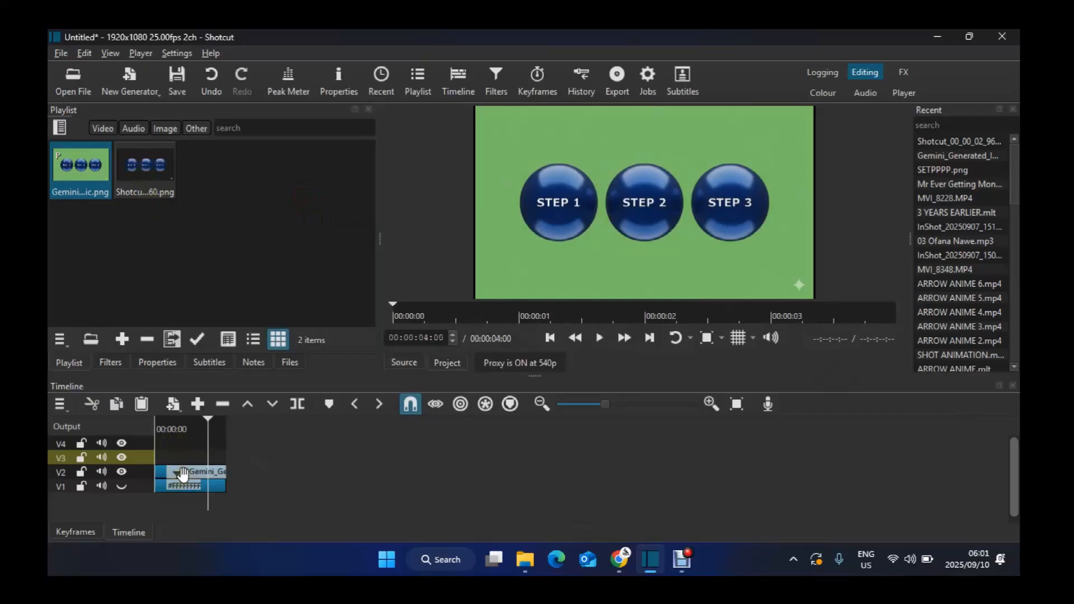
pyautogui.click(183, 474)
pyautogui.press('Delete')
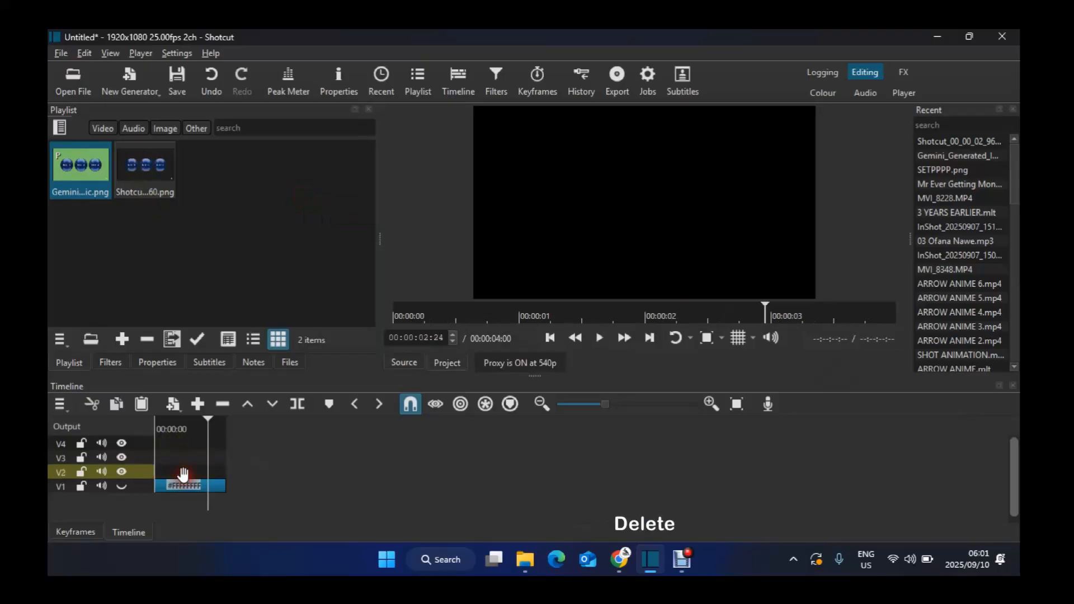
pyautogui.click(184, 485)
pyautogui.press('Delete')
# - Preview the exported frame image and place it at the start of track V2
pyautogui.click(150, 174)
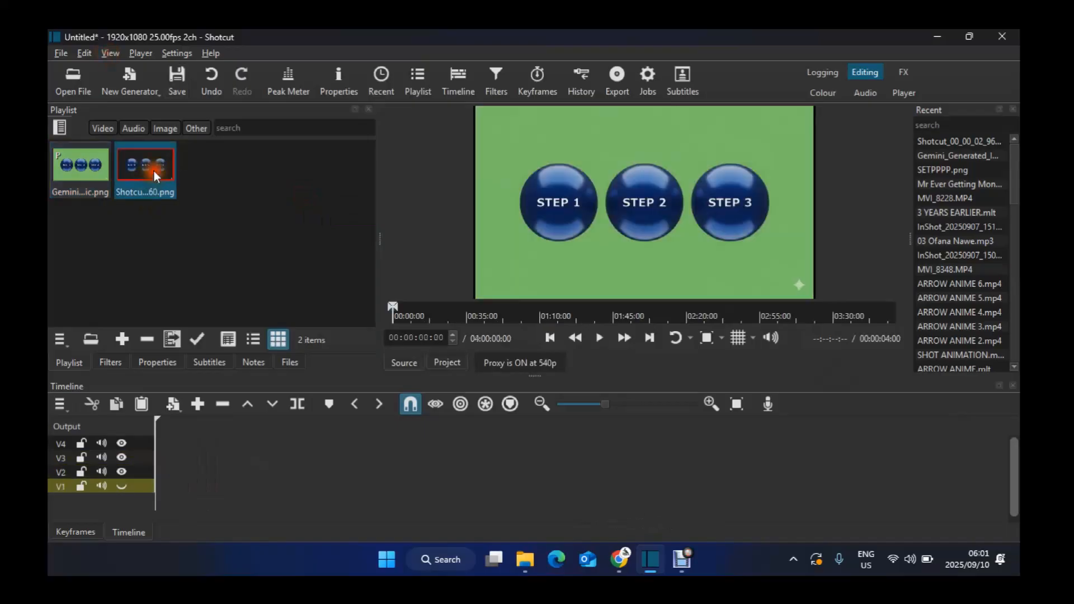
pyautogui.press('space')
pyautogui.press('space')
pyautogui.click(113, 360)
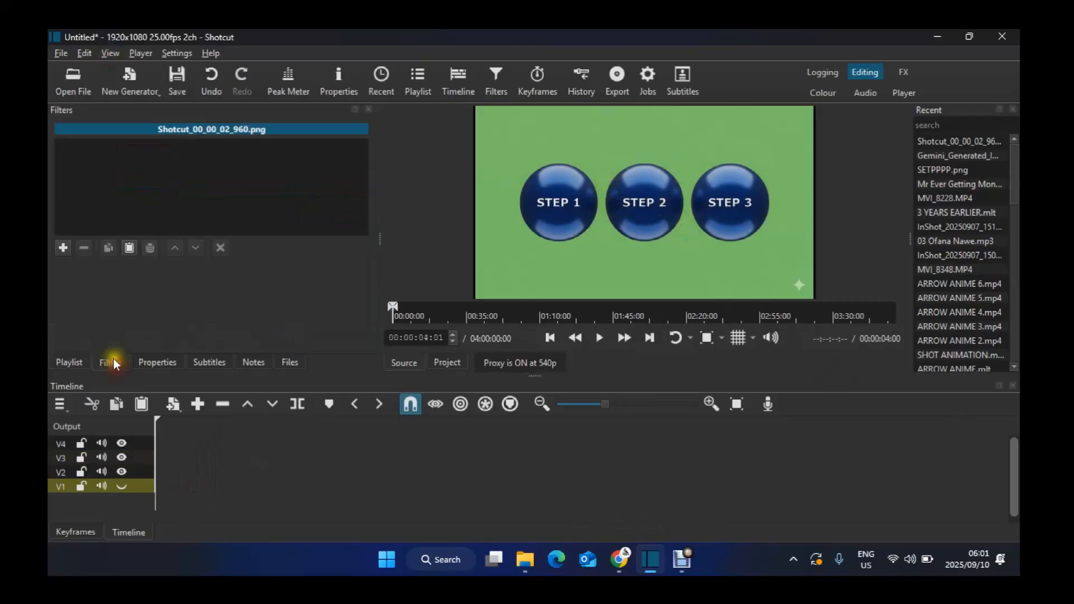
pyautogui.click(63, 248)
pyautogui.click(76, 366)
pyautogui.moveTo(155, 171); pyautogui.dragTo(162, 476)
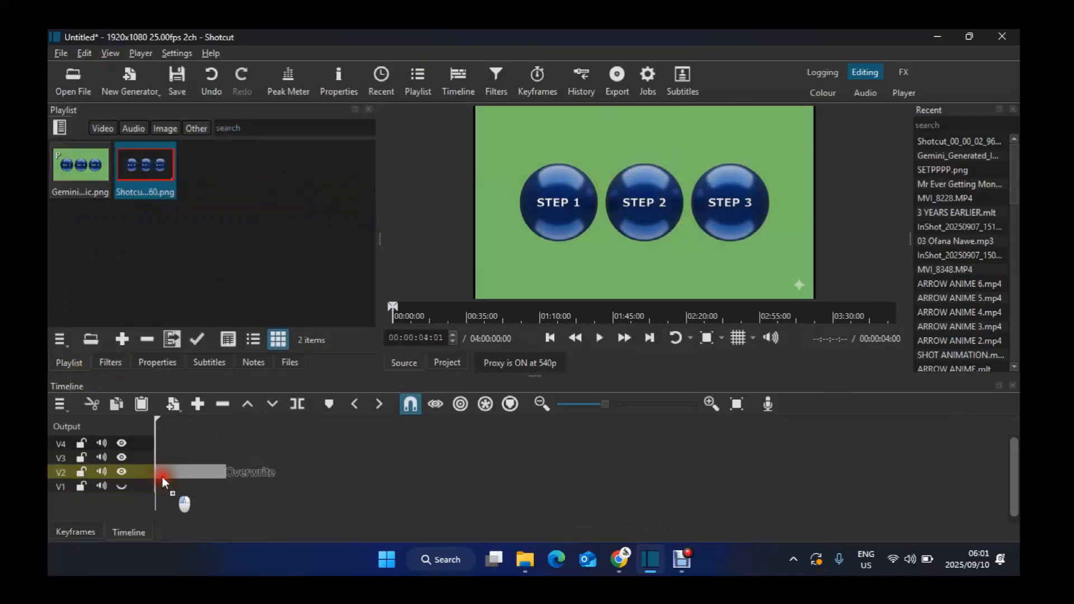
# - Try a transparent Crop: Circle filter with a 32.9% radius on the V2 clip, and remove the filter
pyautogui.click(111, 362)
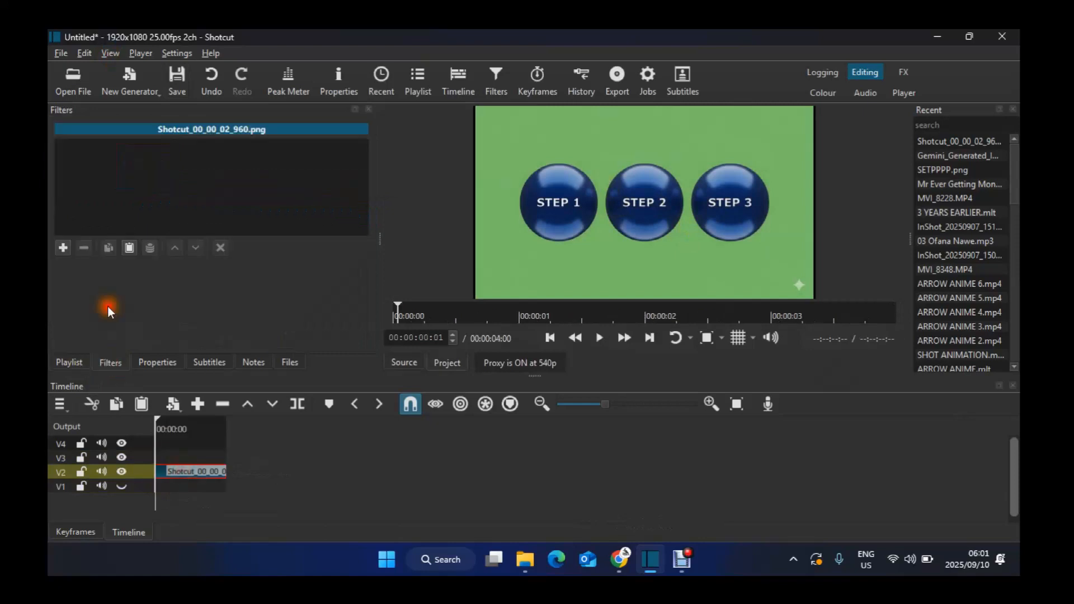
pyautogui.click(62, 247)
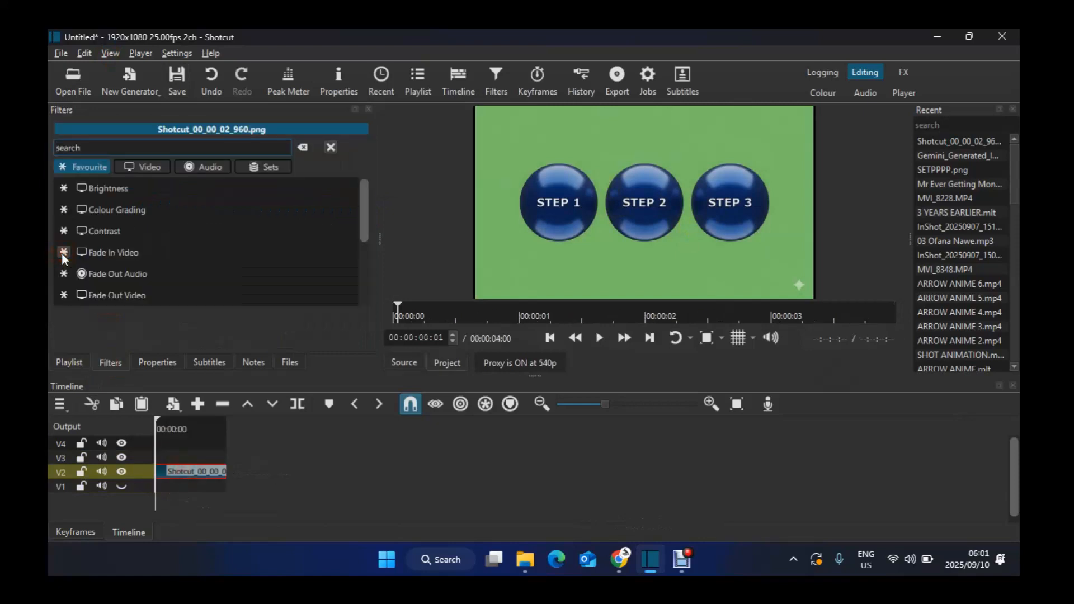
pyautogui.write('cROP')
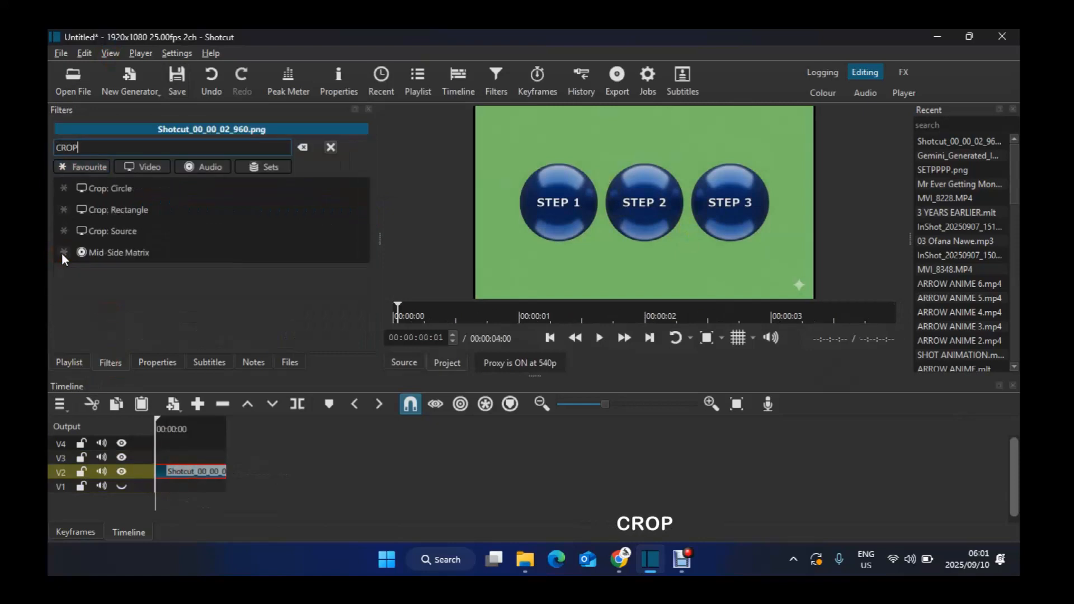
pyautogui.click(133, 190)
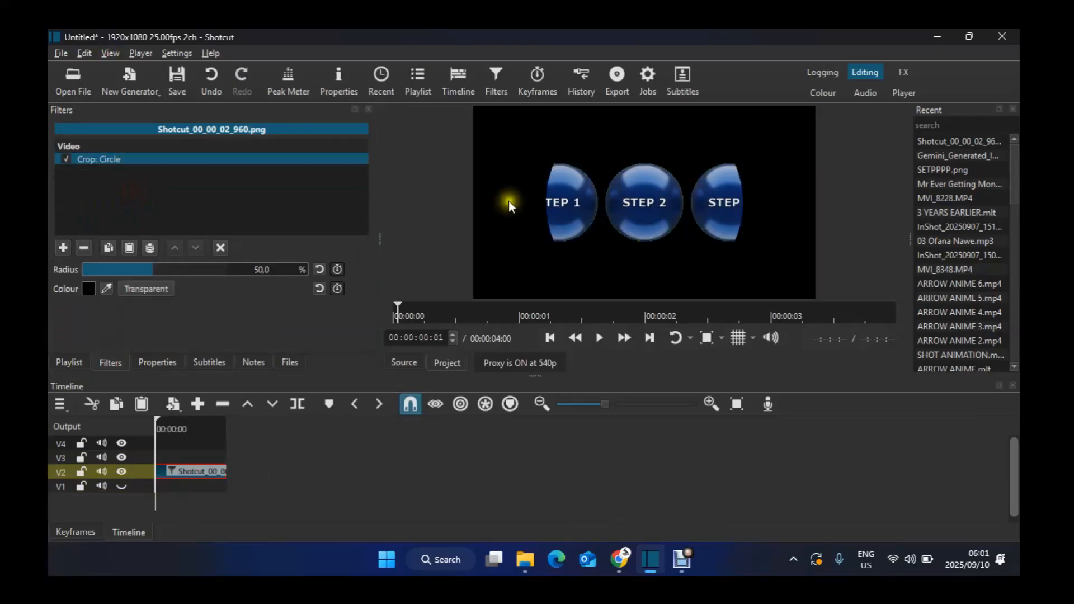
pyautogui.click(121, 288)
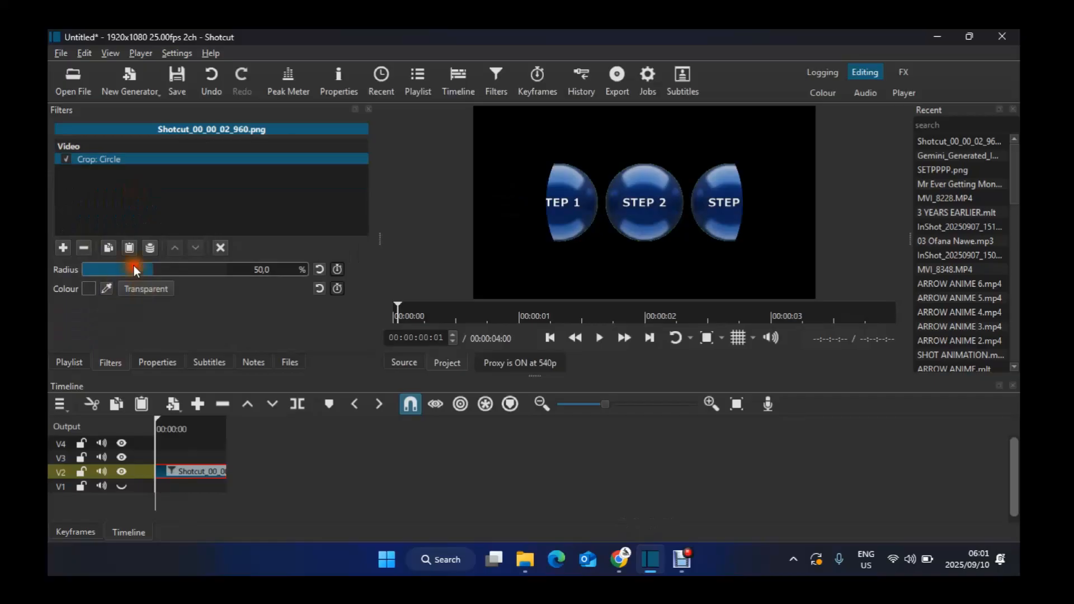
pyautogui.click(133, 265)
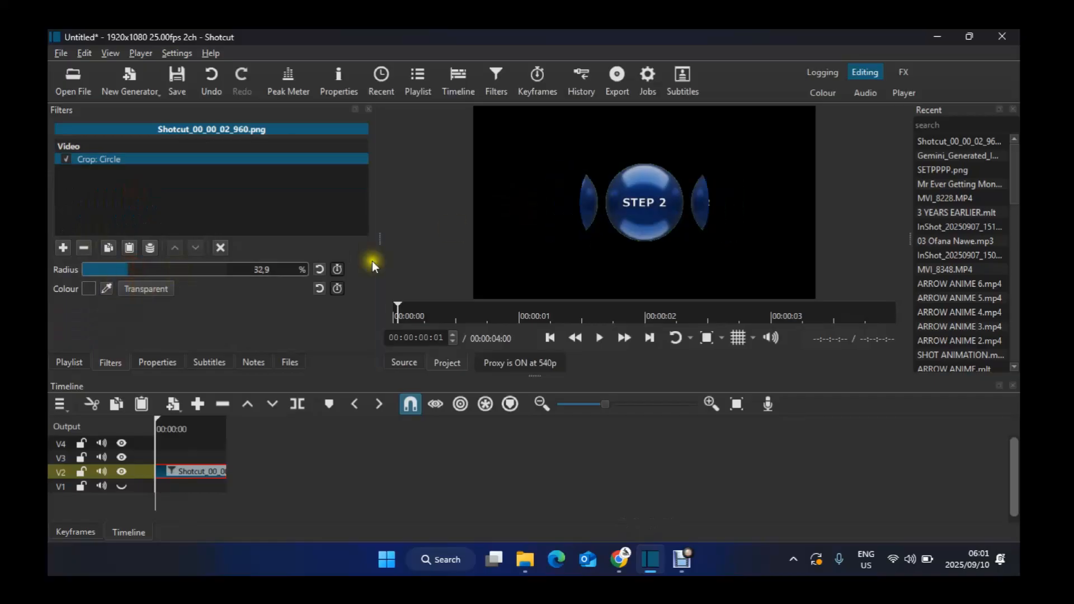
pyautogui.moveTo(632, 212); pyautogui.dragTo(611, 215)
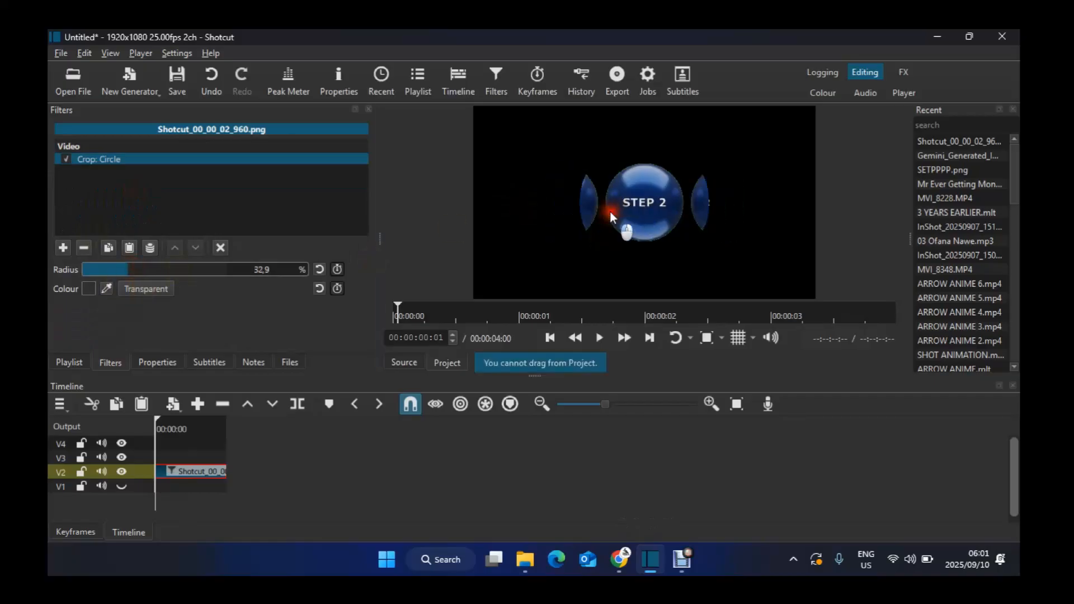
pyautogui.click(86, 247)
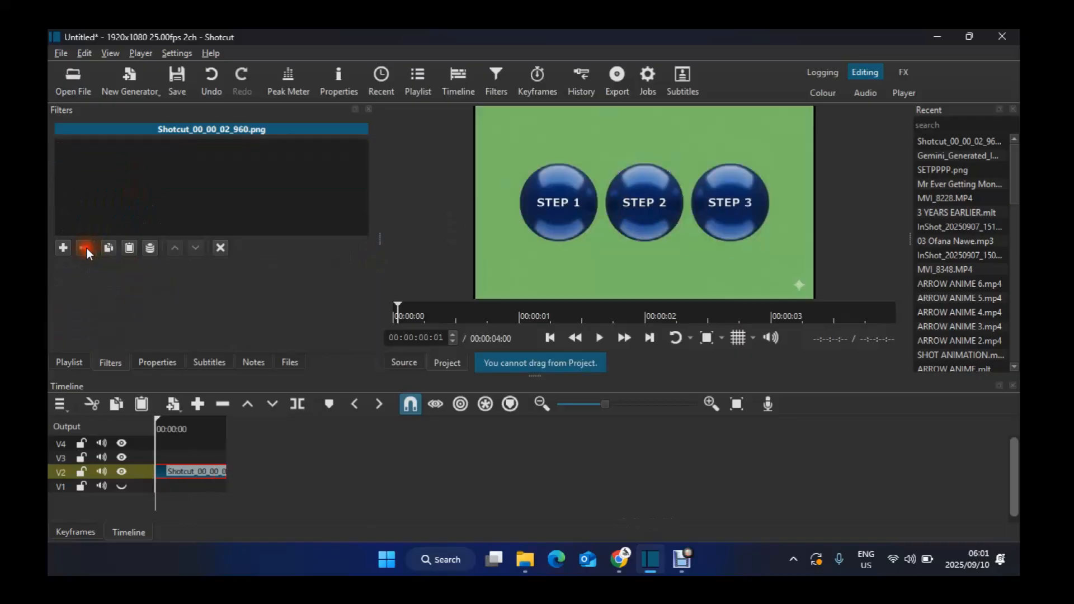
# - Add a Crop: Rectangle filter to the V2 clip and narrow it to about 736 px wide around the STEP 1 circle
pyautogui.click(63, 248)
pyautogui.write('CROP')
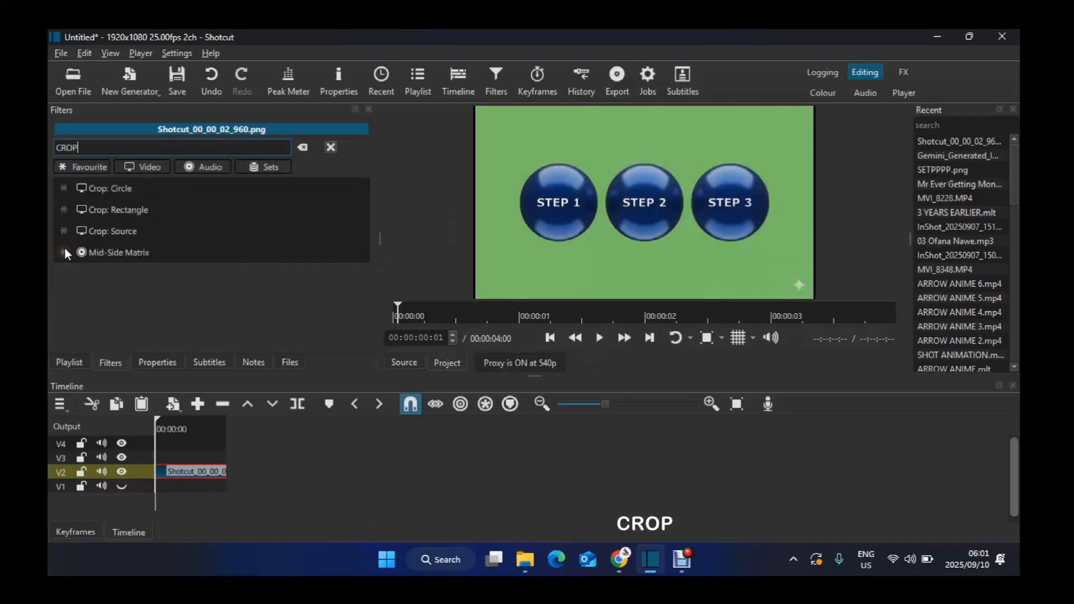
pyautogui.click(123, 210)
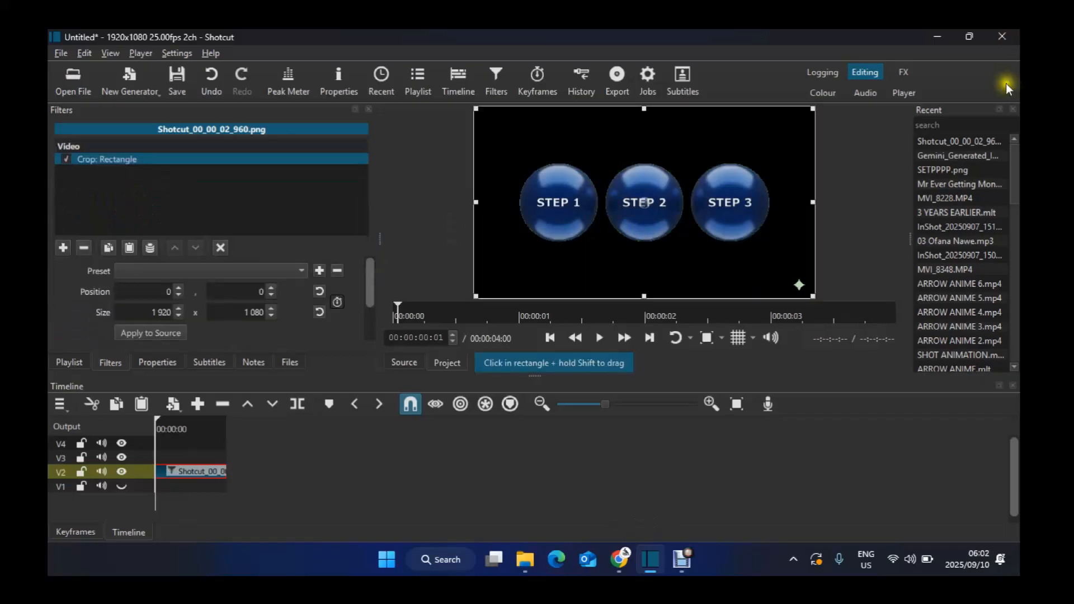
pyautogui.click(1012, 109)
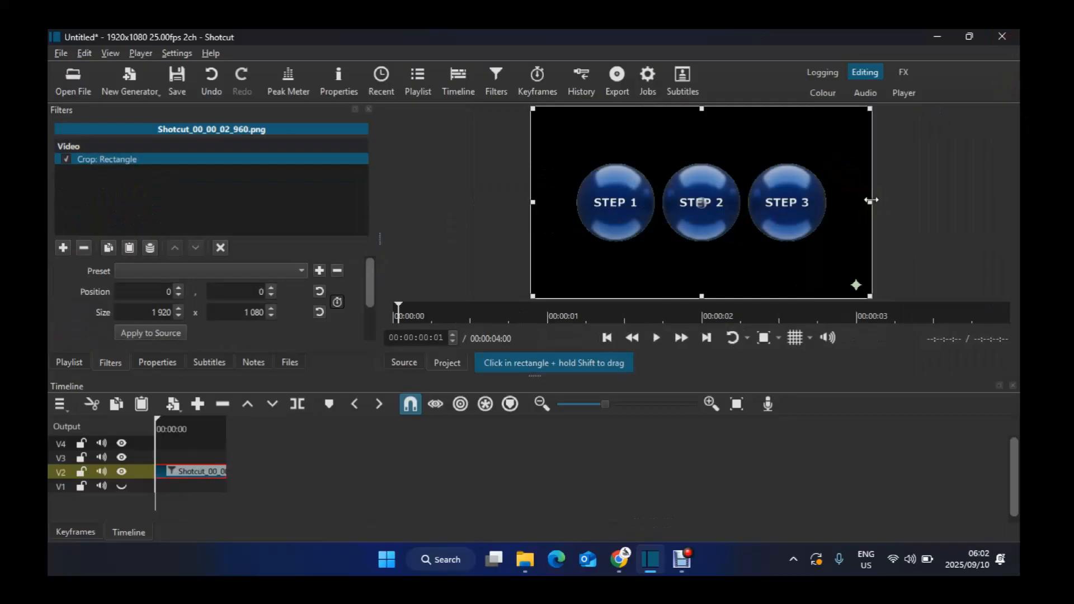
pyautogui.moveTo(871, 200); pyautogui.dragTo(640, 183)
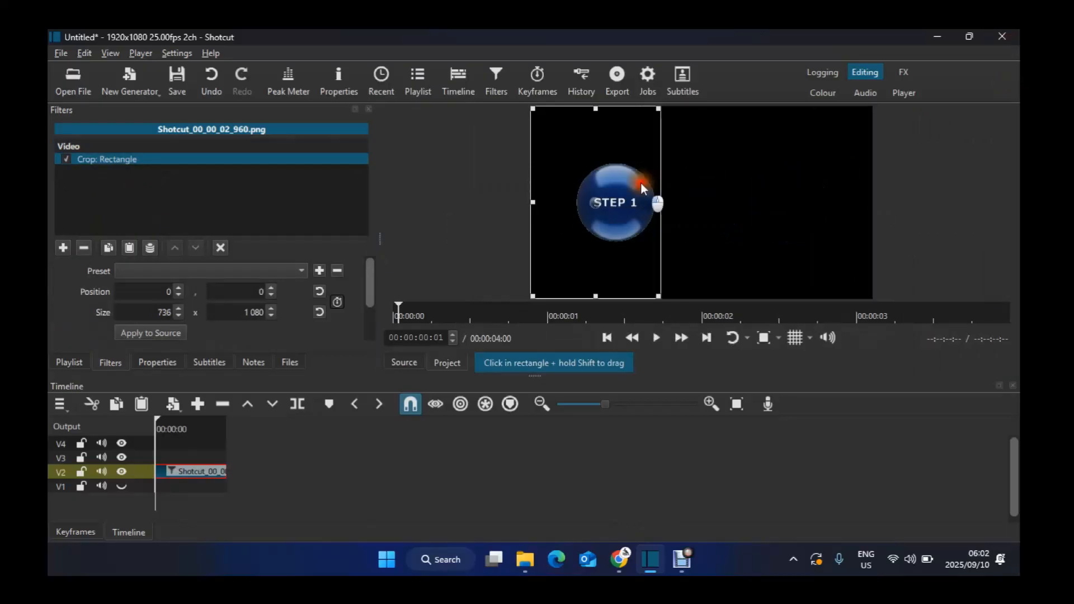
# - Add a Size, Position & Rotate filter to the cropped STEP 1 clip and display a grid over the preview
pyautogui.click(63, 248)
pyautogui.scroll(-2, 84, 230)
pyautogui.click(84, 230)
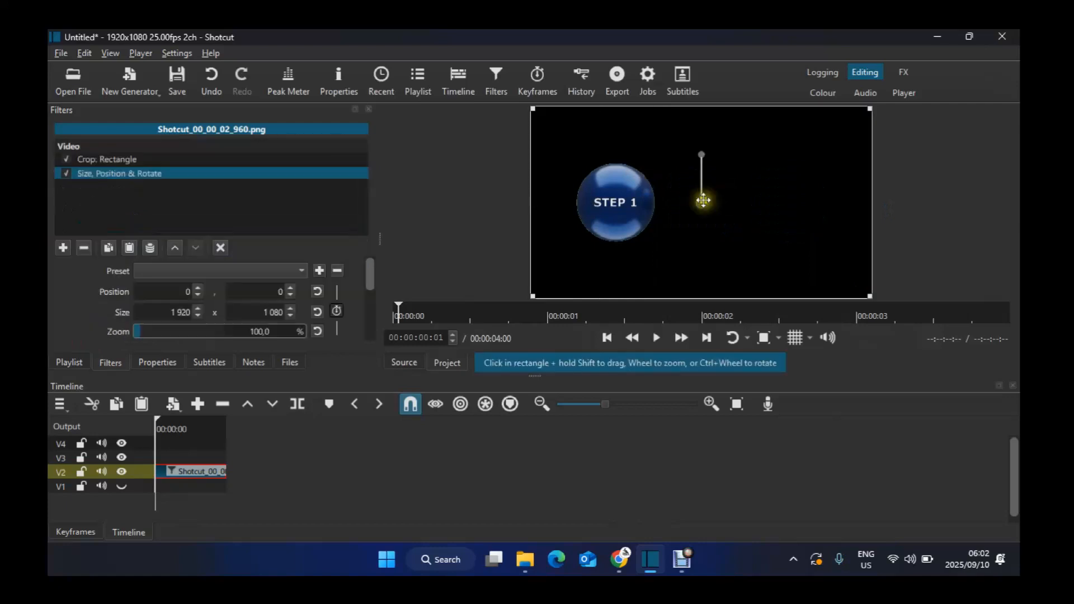
pyautogui.click(794, 338)
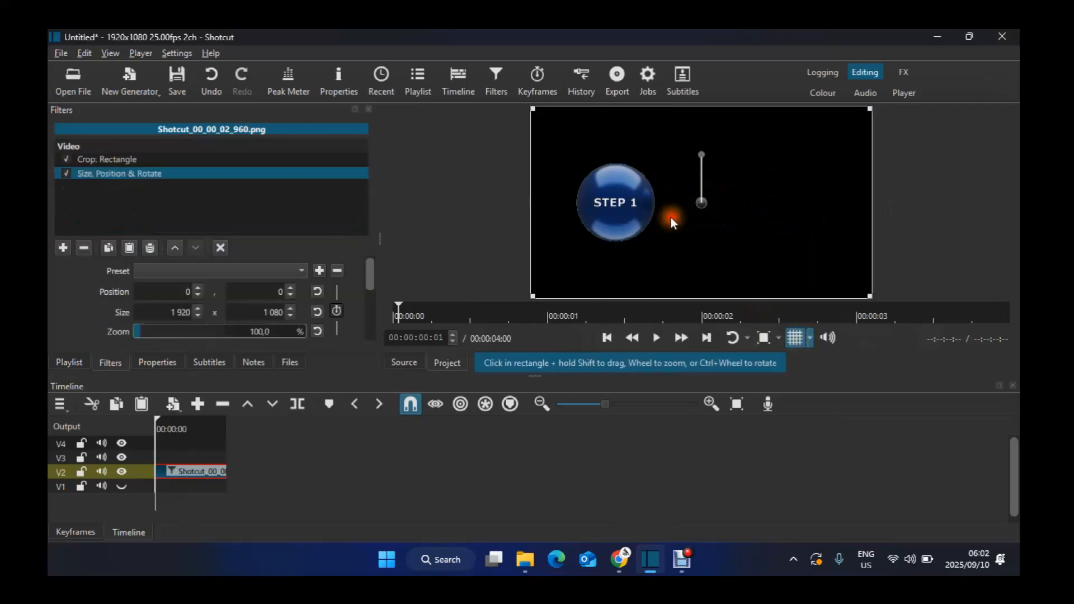
pyautogui.click(810, 337)
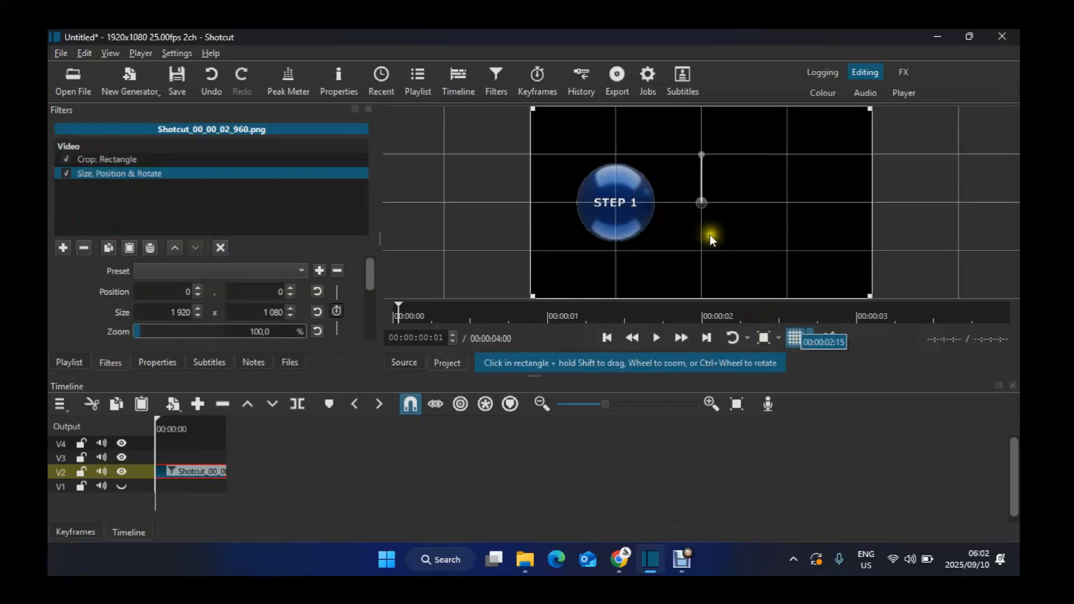
# - Move the STEP 1 circle straight down out of frame to vertical position 753 and enable size and position keyframes
pyautogui.moveTo(701, 202); pyautogui.dragTo(701, 337)
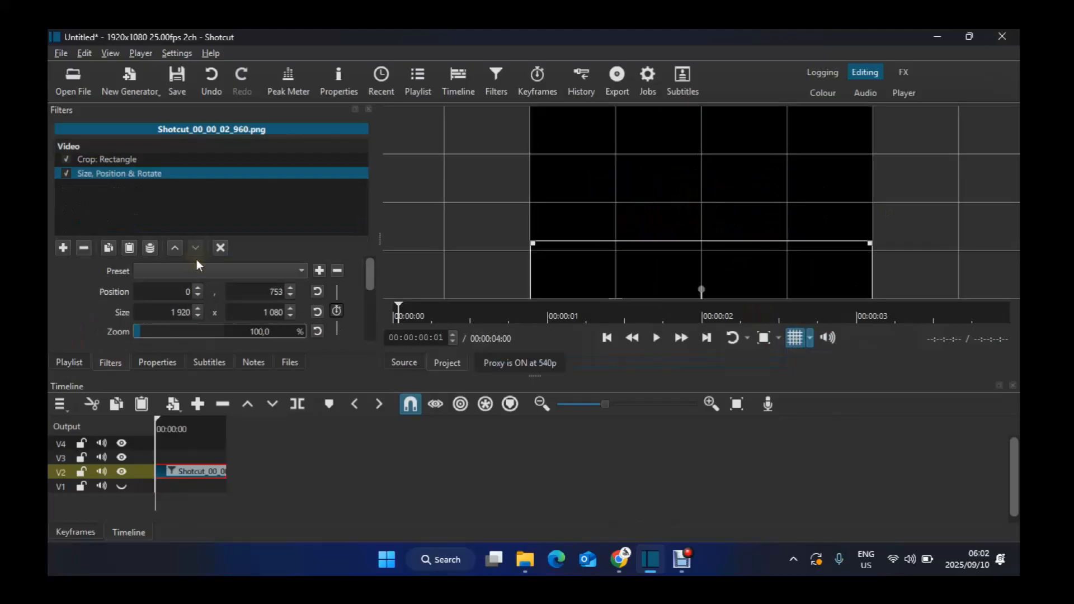
pyautogui.click(340, 310)
pyautogui.moveTo(373, 283)
pyautogui.mouseDown()
pyautogui.moveTo(371, 307)
pyautogui.moveTo(376, 263)
pyautogui.mouseUp()
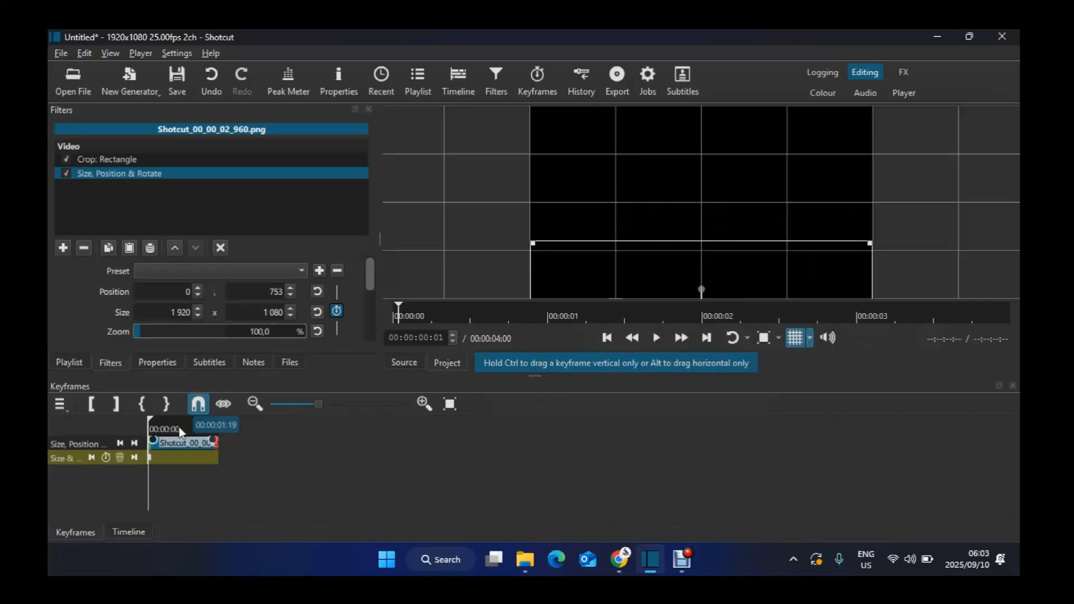
pyautogui.click(777, 358)
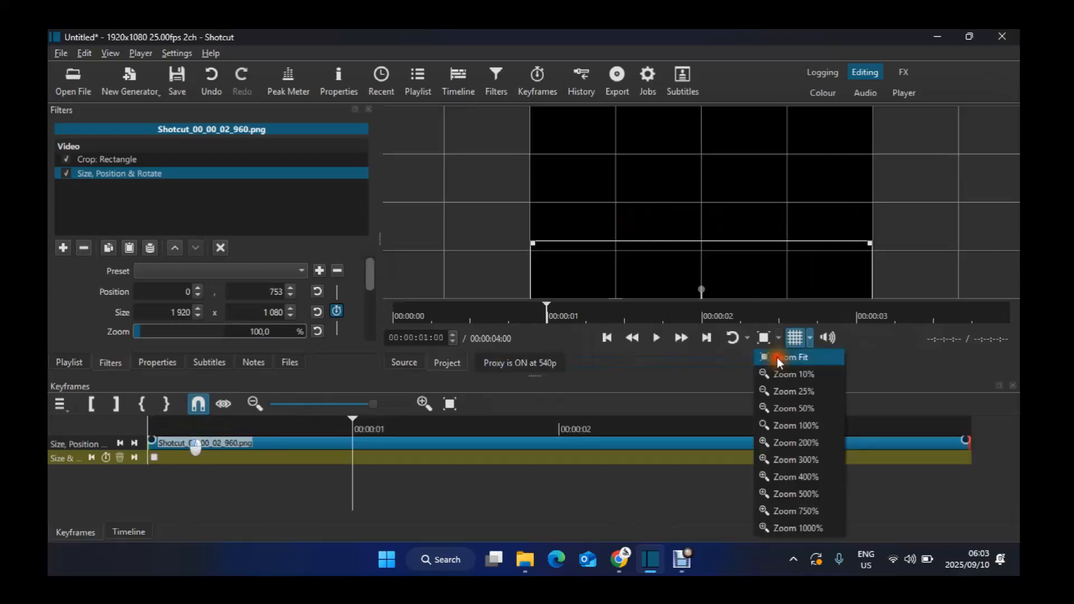
# - Move the STEP 1 circle straight up at 00:00:01:00 to position 0, 0, adding a second size and position keyframe
pyautogui.moveTo(699, 250); pyautogui.dragTo(693, 221)
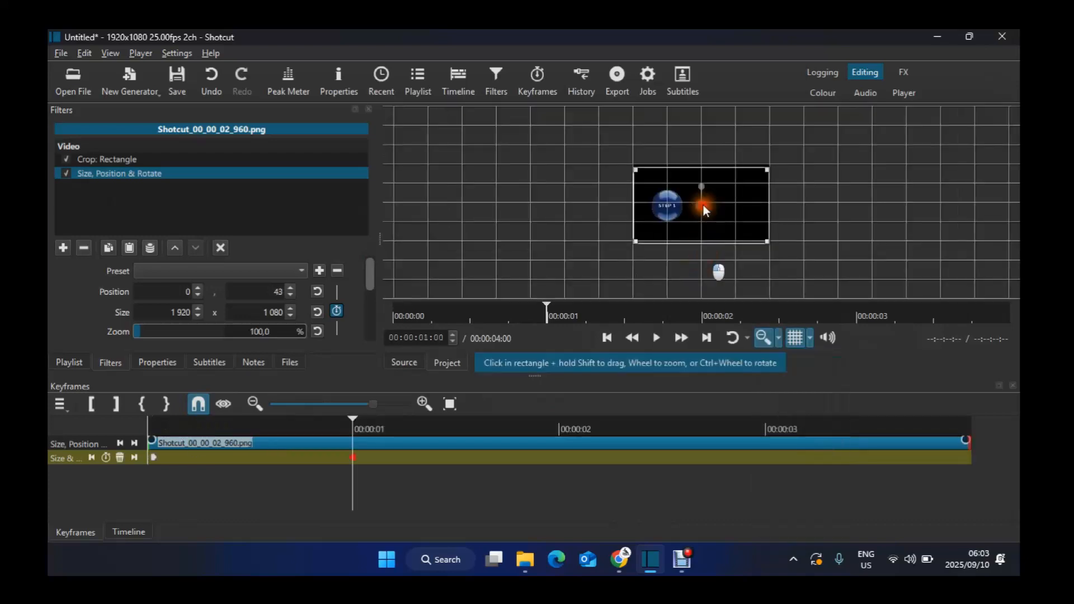
pyautogui.click(770, 335)
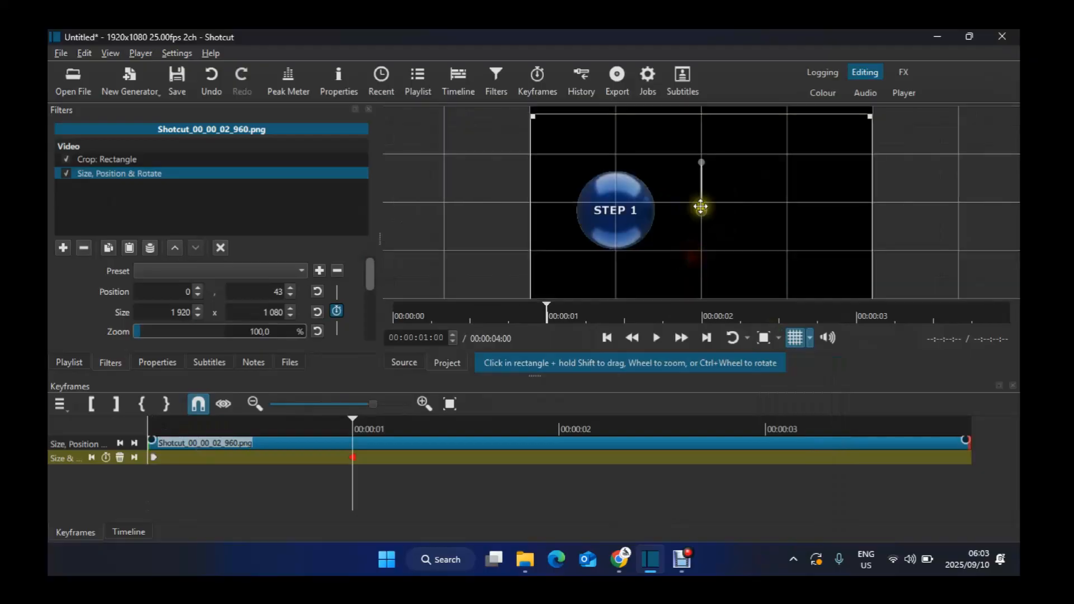
pyautogui.moveTo(700, 208); pyautogui.dragTo(700, 201)
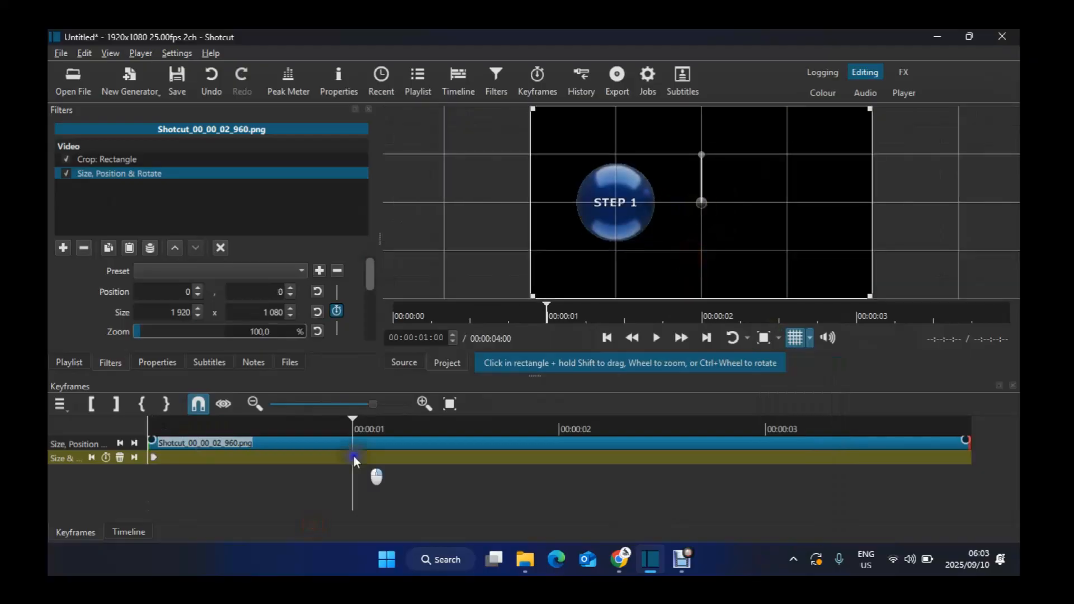
# - Set the one-second keyframe's interpolation from the previous keyframe to Ease Out Circular, and hide the preview grid with the playhead at the start
pyautogui.rightClick(353, 458)
pyautogui.moveTo(411, 466)
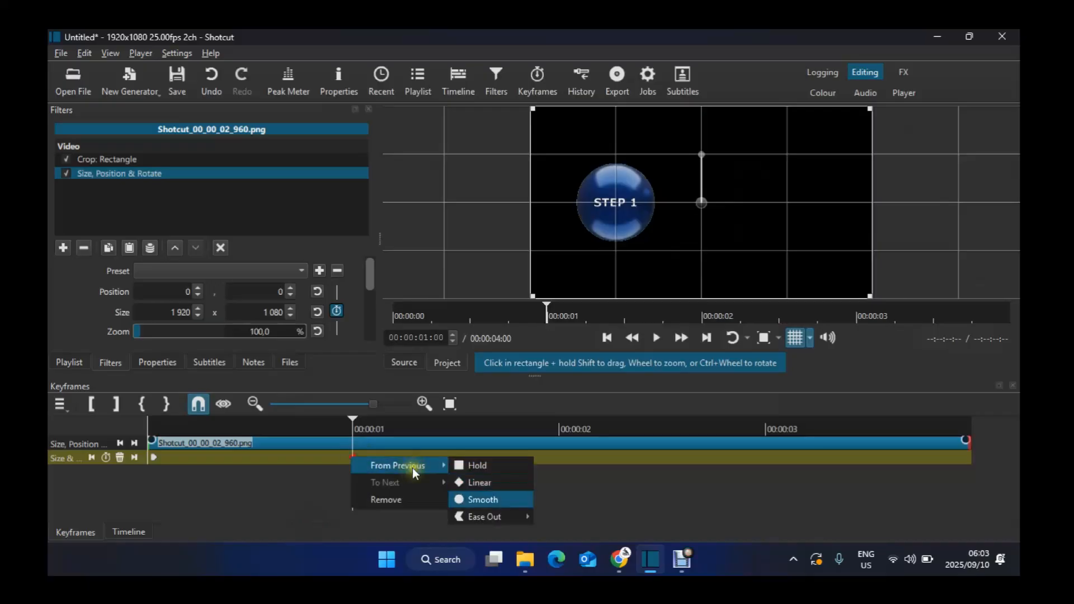
pyautogui.moveTo(482, 514)
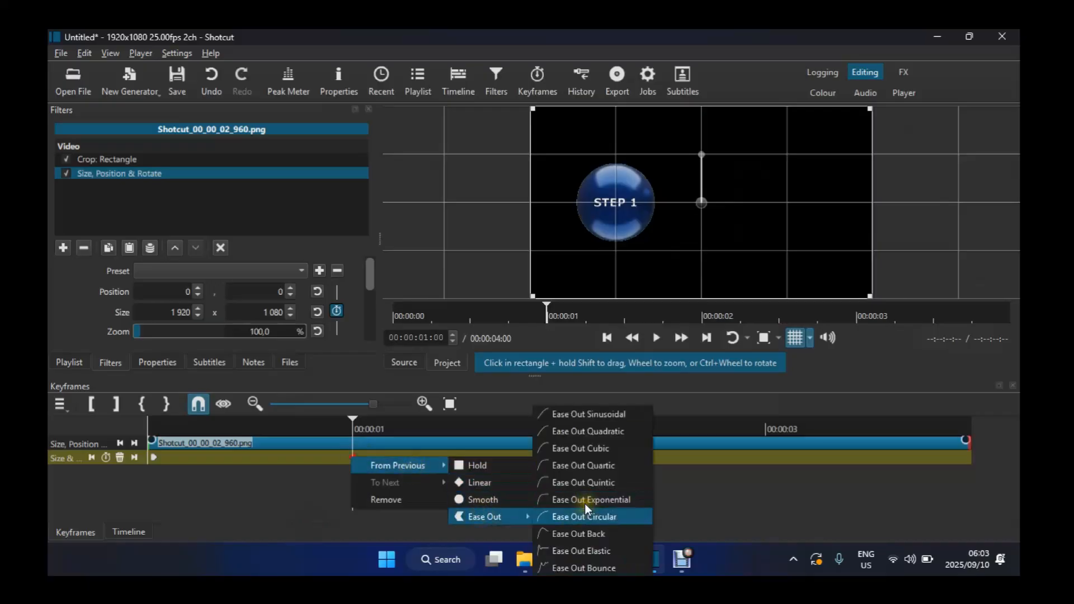
pyautogui.click(608, 516)
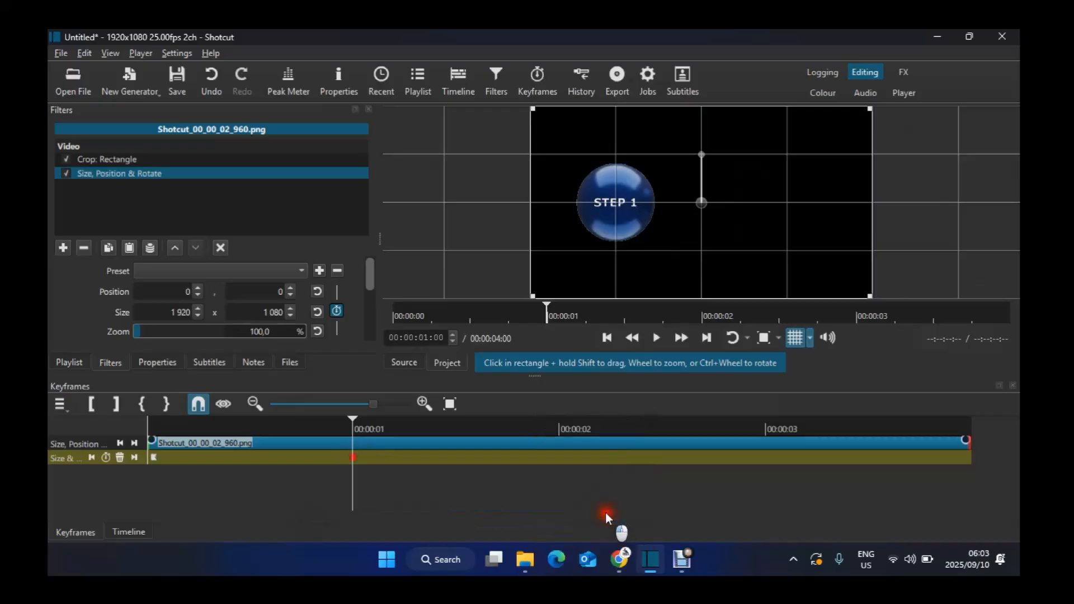
pyautogui.click(176, 417)
pyautogui.click(795, 338)
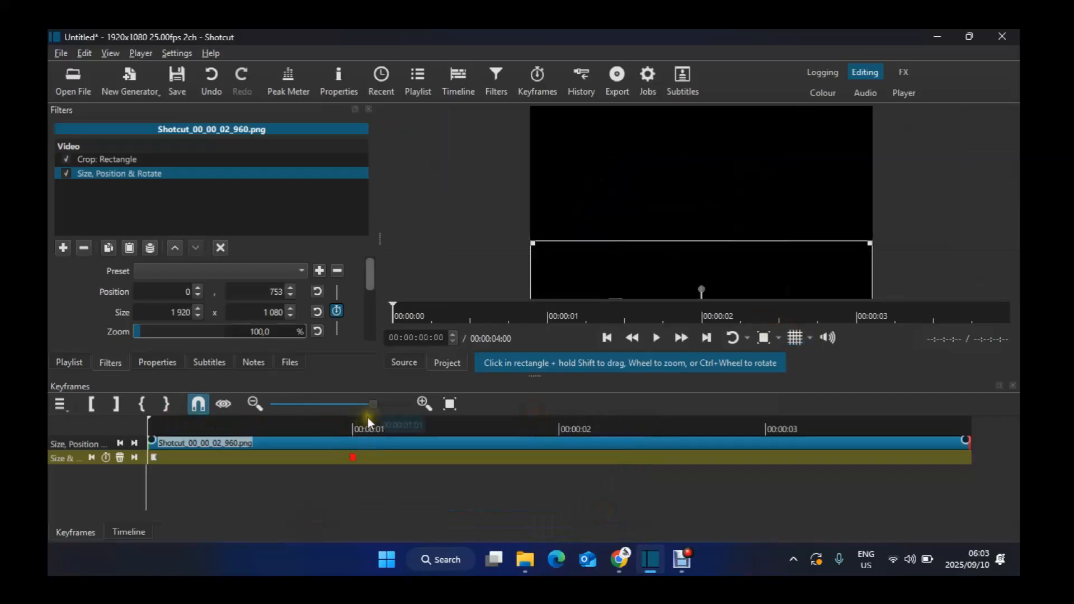